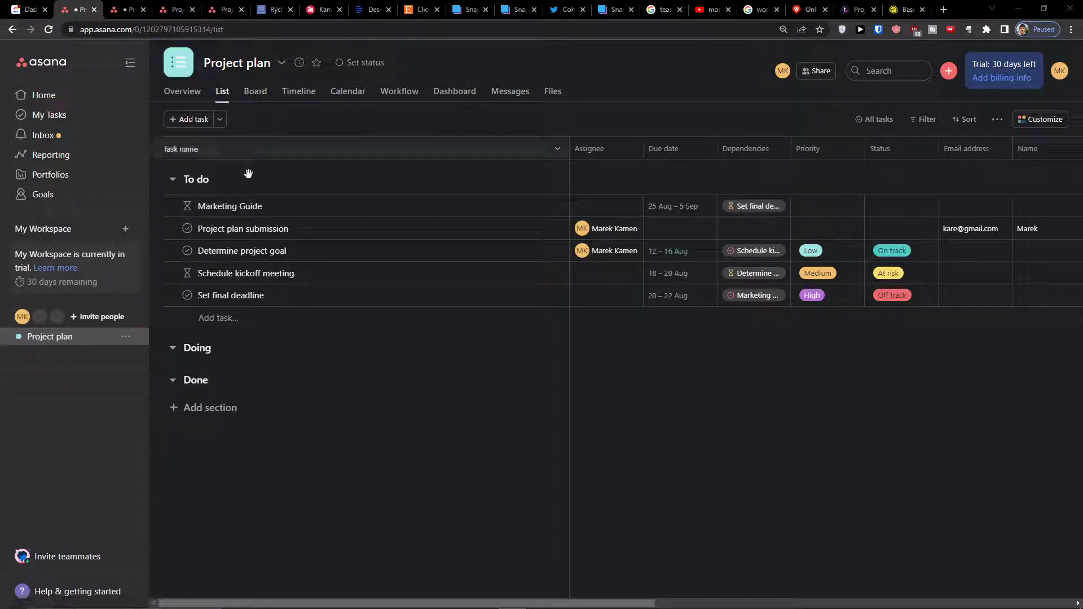
- Show the Project plan in Board layout and bring up the To do section's options
click(255, 91)
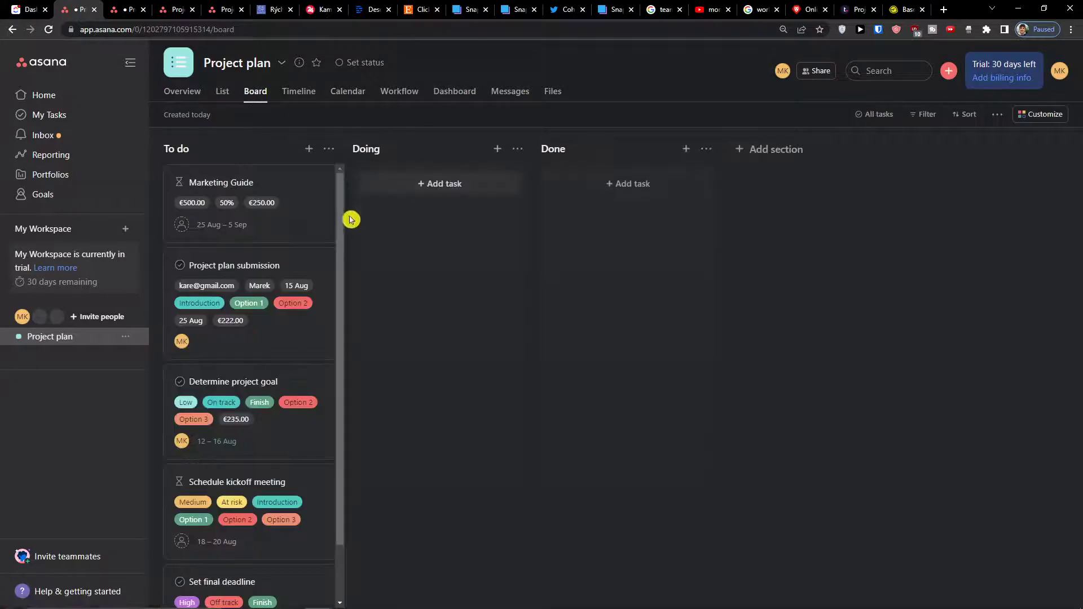
scroll(254, 381, down, 2)
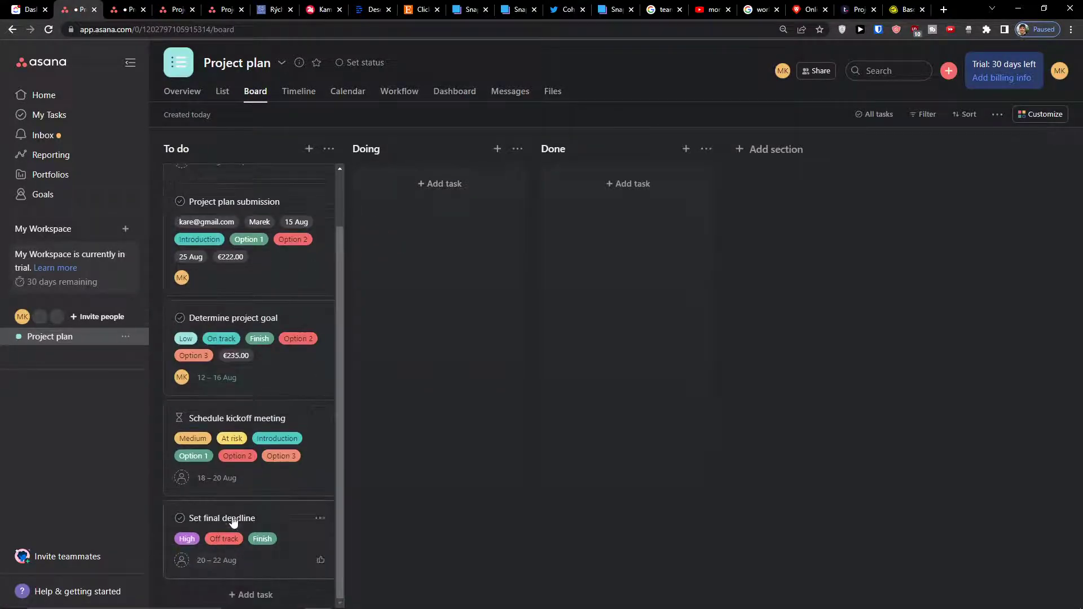
scroll(234, 465, up, 2)
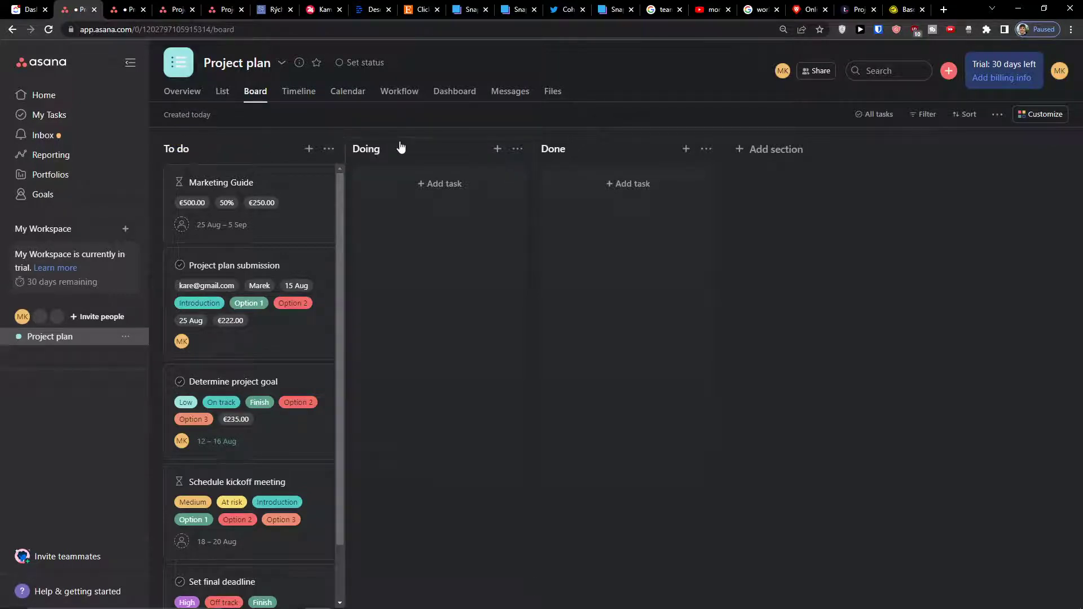
click(222, 91)
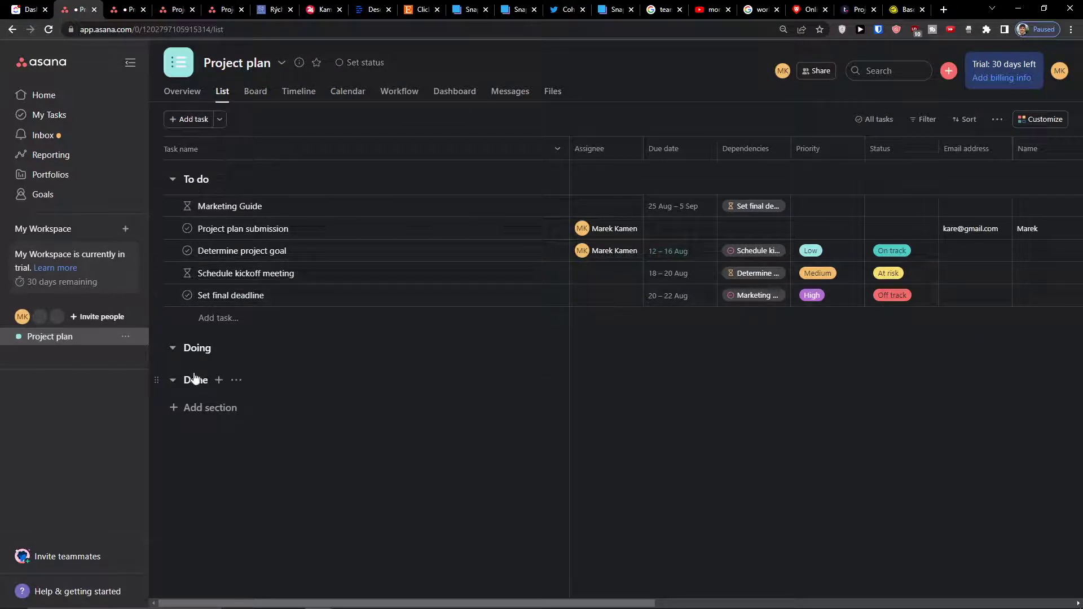
click(254, 91)
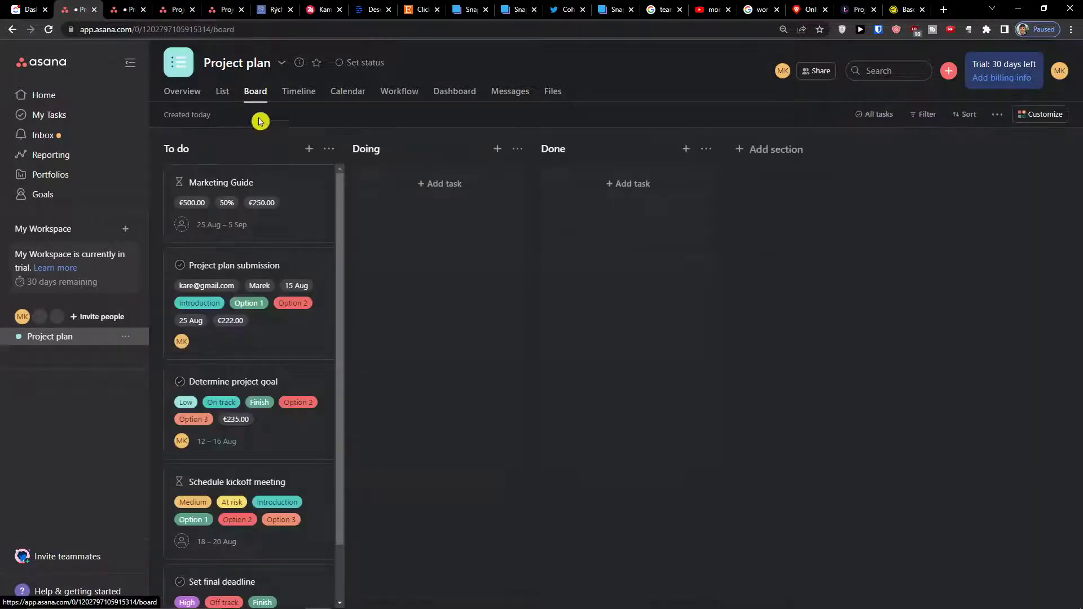
click(367, 149)
click(508, 151)
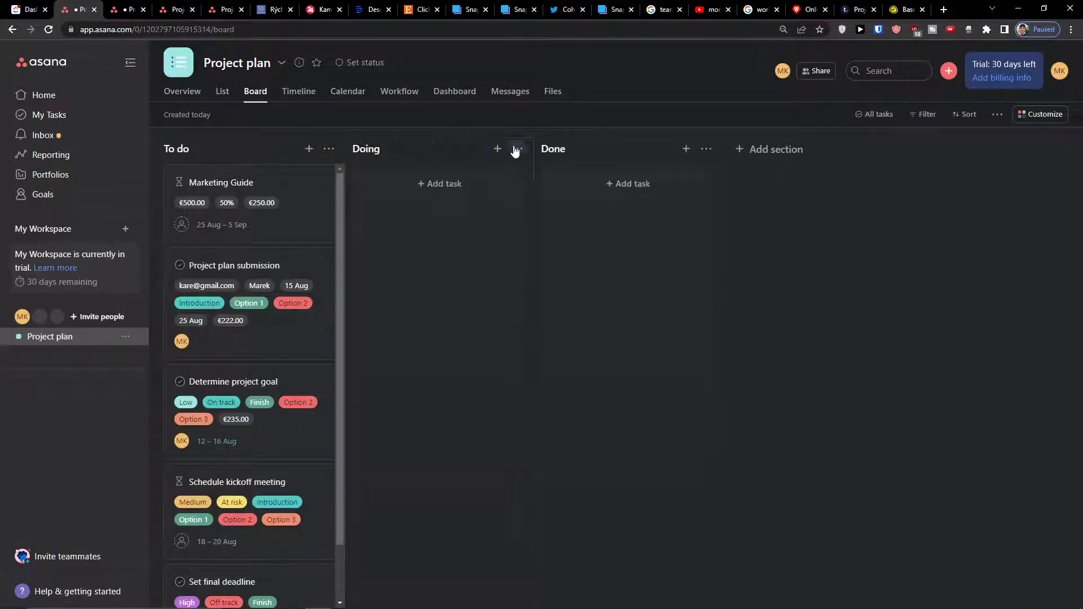
click(329, 149)
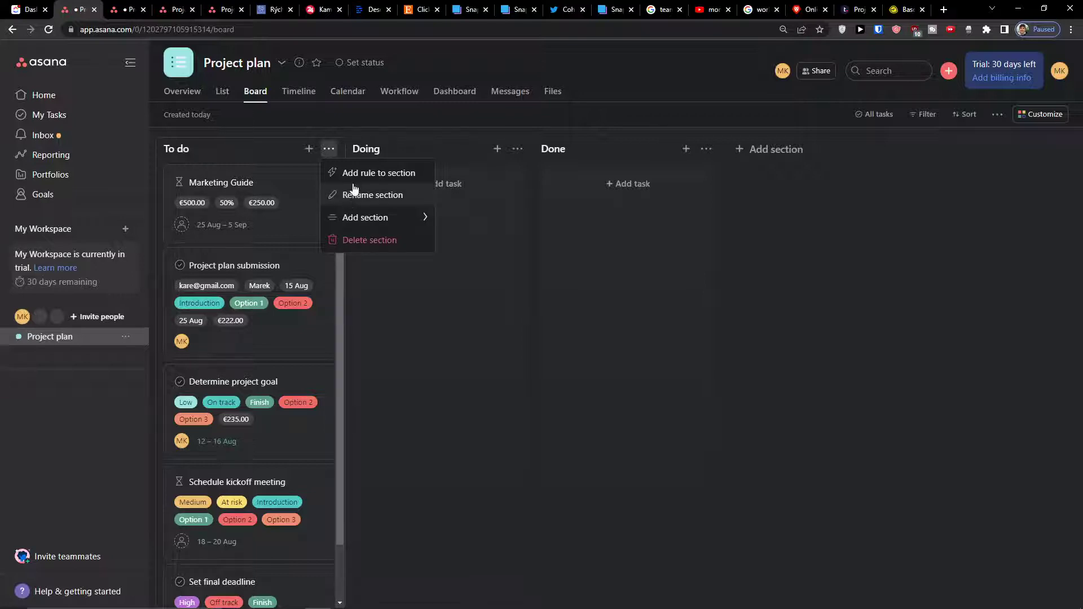
- Create a To do section rule that sets a moved task's Status to On track
click(378, 173)
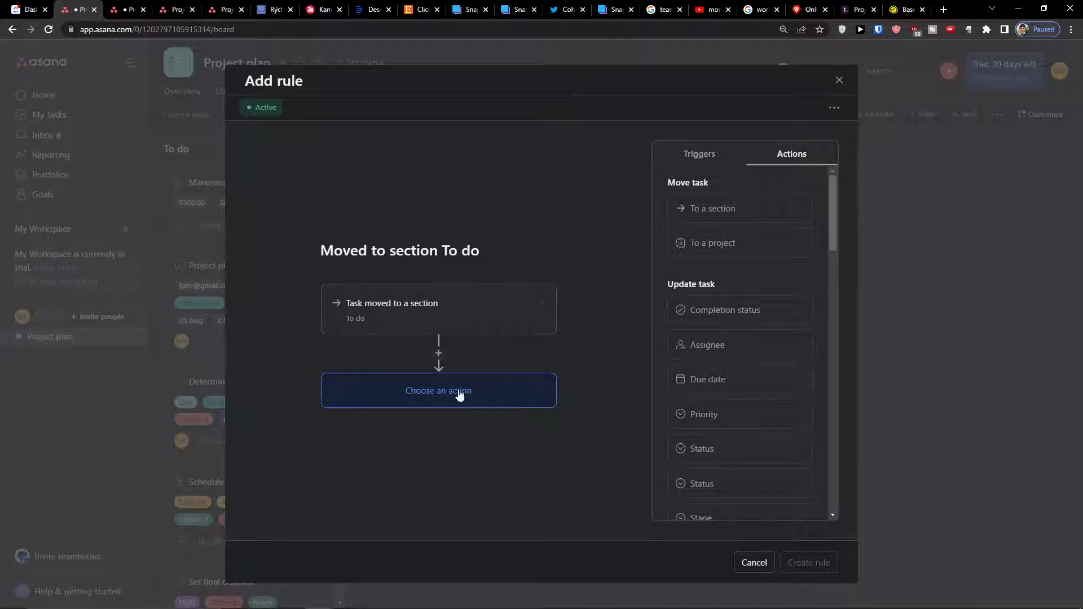
scroll(728, 326, down, 1)
scroll(727, 314, up, 1)
click(489, 312)
click(499, 316)
scroll(706, 339, down, 2)
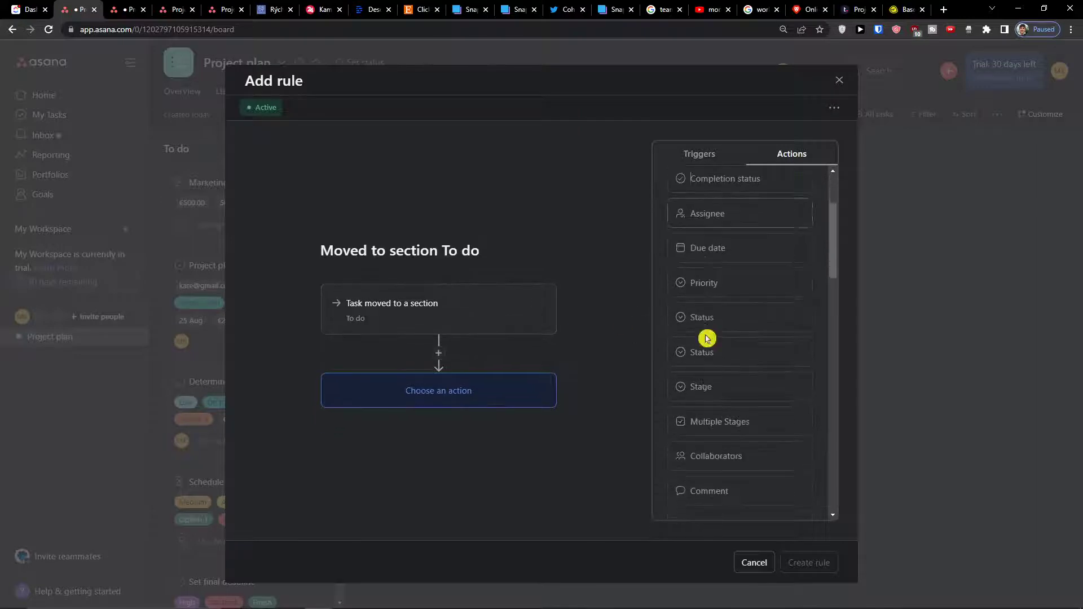
drag(703, 317, 661, 347)
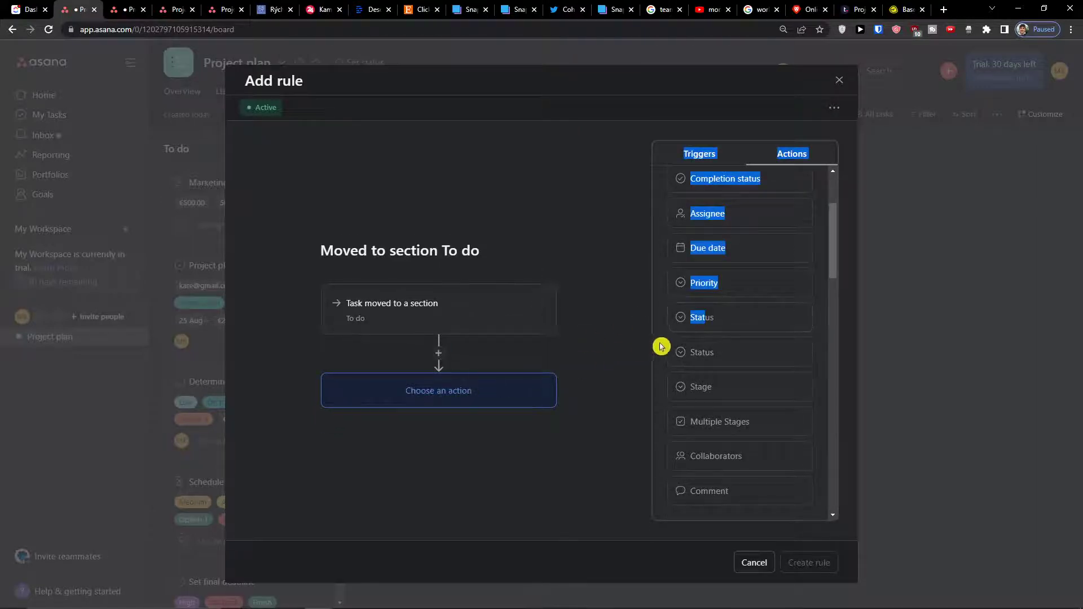
click(702, 317)
click(313, 342)
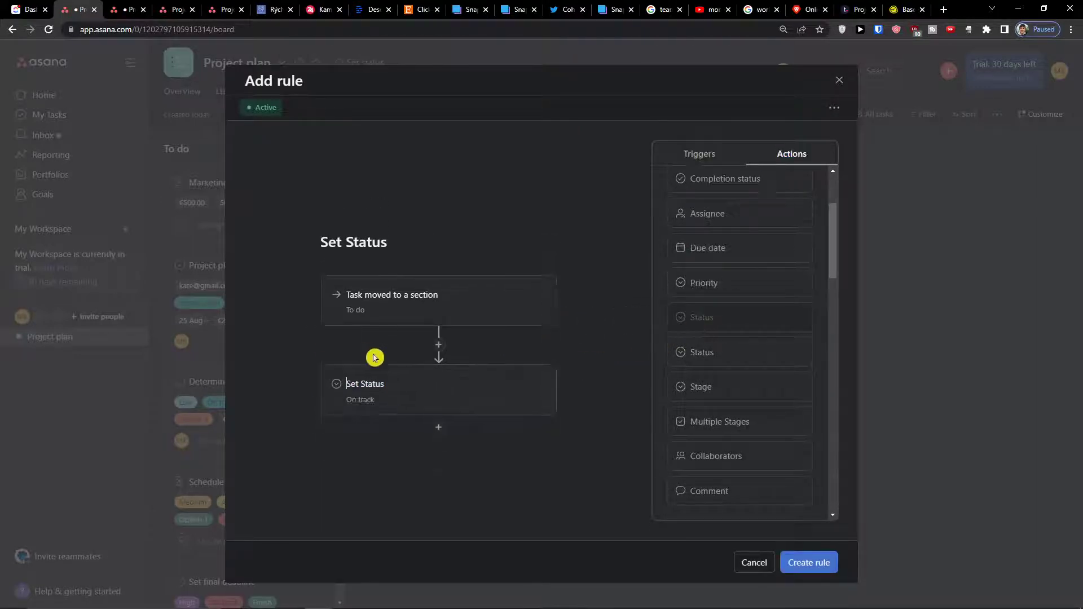
click(839, 80)
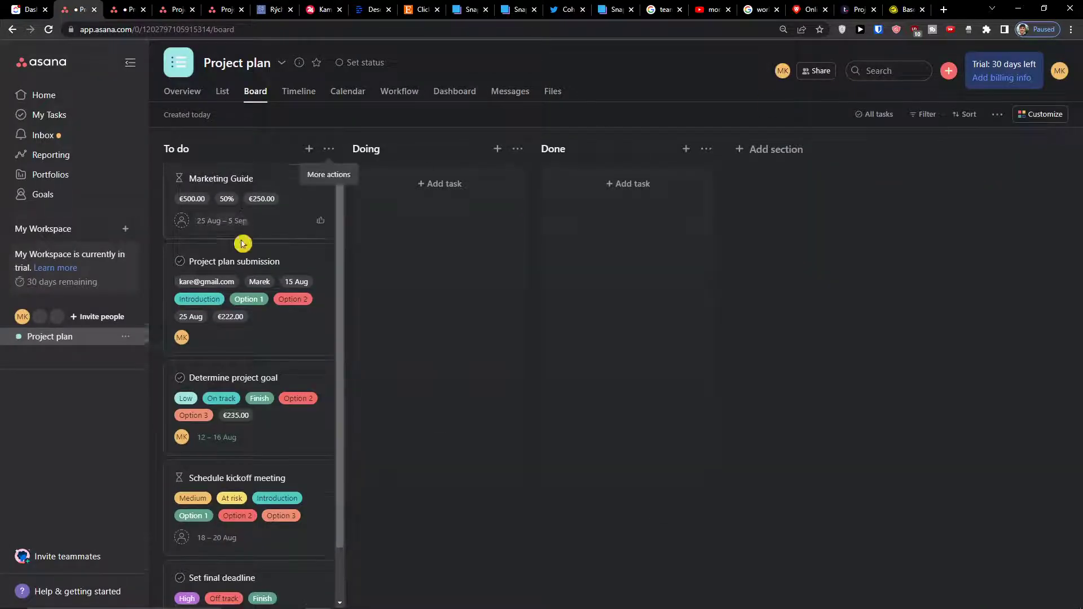
scroll(246, 254, down, 1)
scroll(211, 287, up, 1)
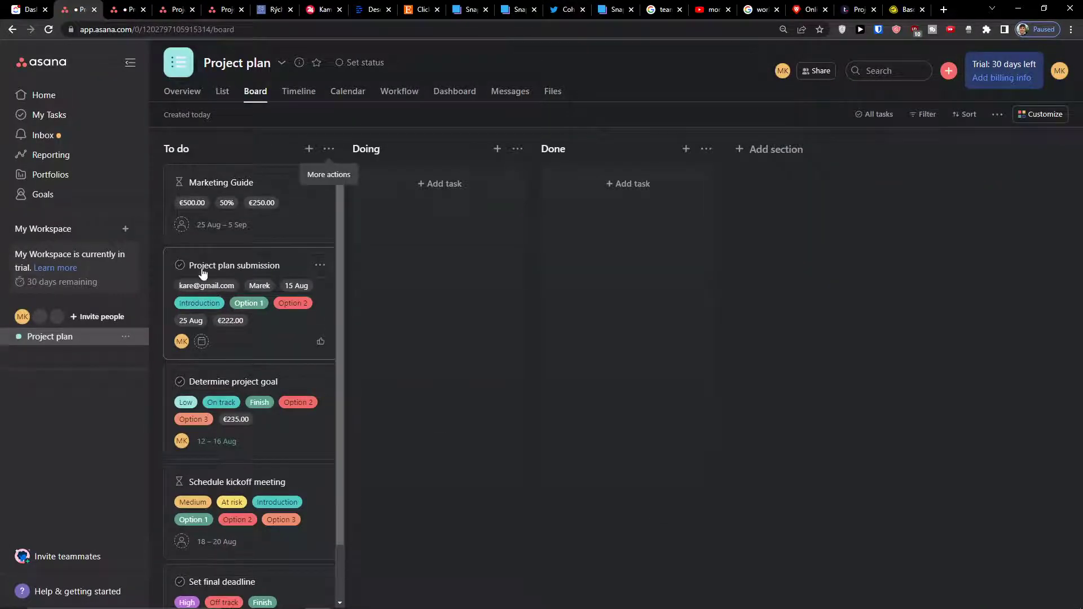
- Add a task named 'Youtube Video' in the Doing column and show its details
click(441, 184)
text(Youtube Video)
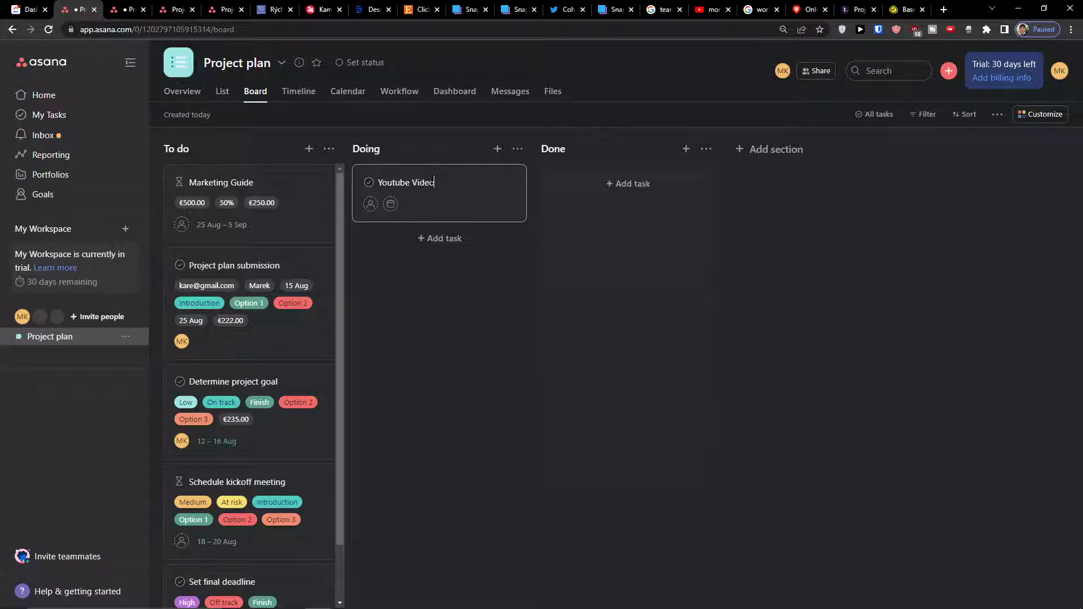
key(Return)
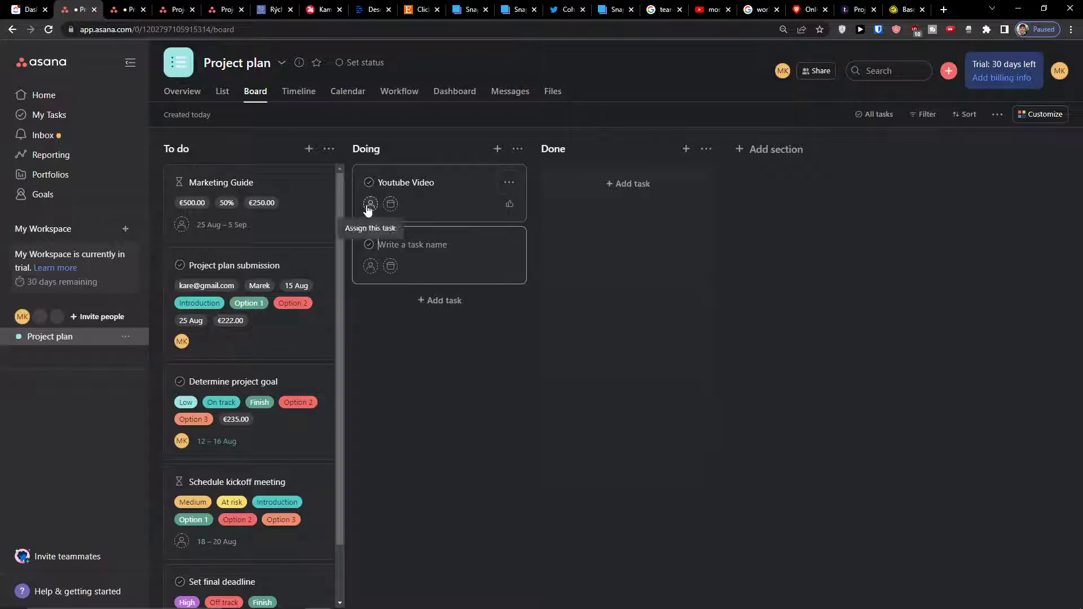
click(423, 196)
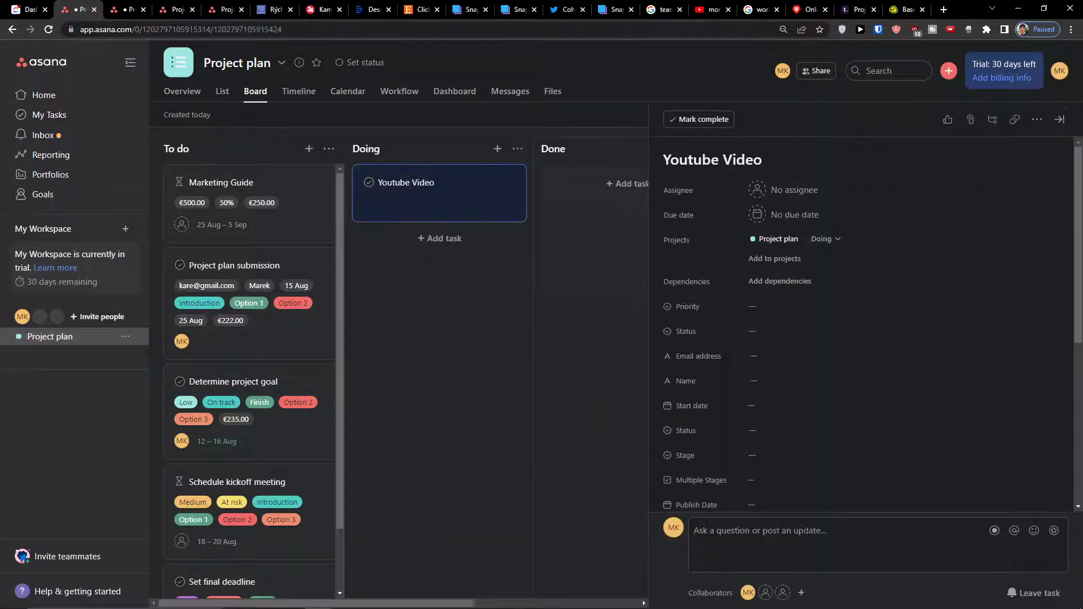
click(786, 193)
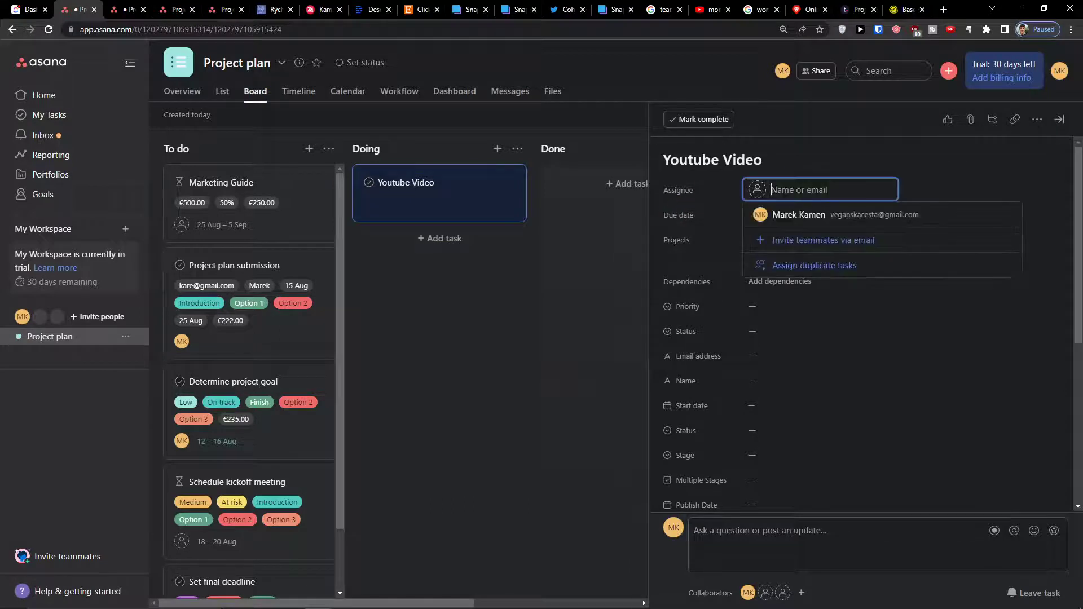
click(791, 214)
click(785, 217)
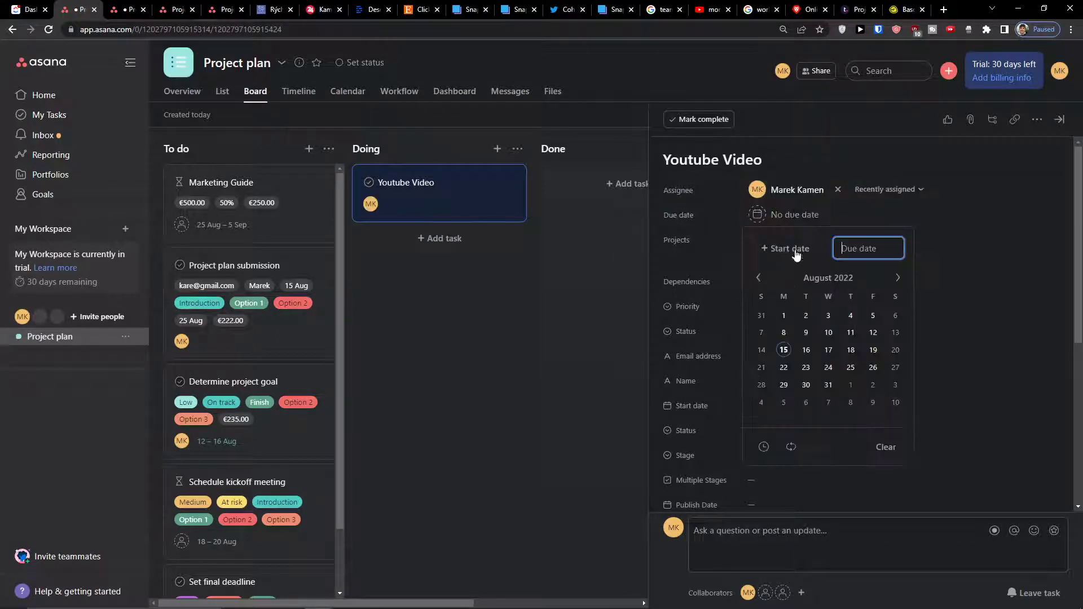
click(828, 367)
click(992, 339)
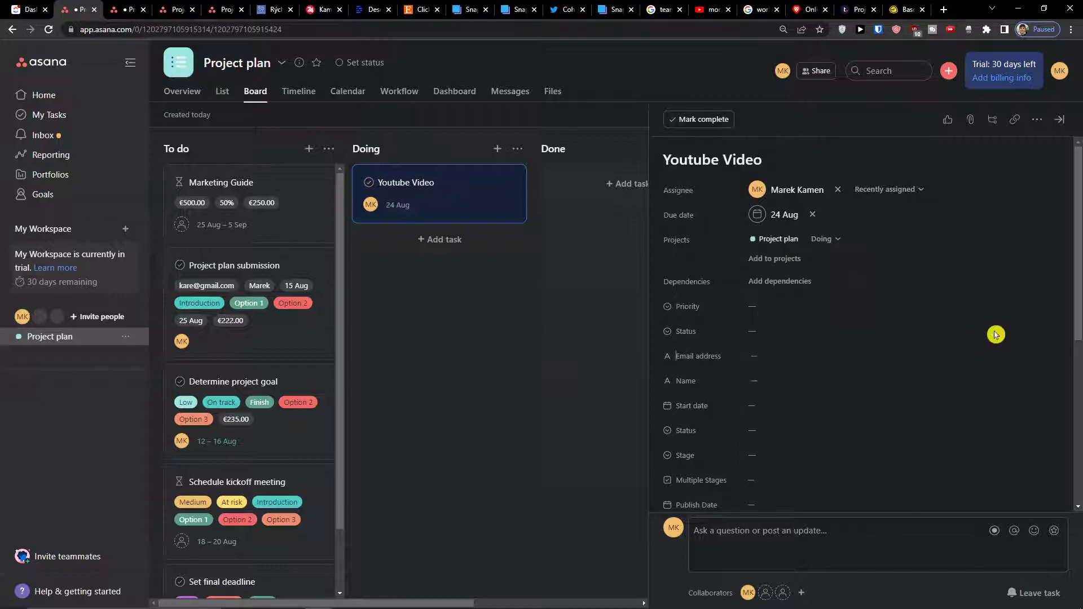
scroll(788, 314, down, 3)
scroll(778, 318, up, 3)
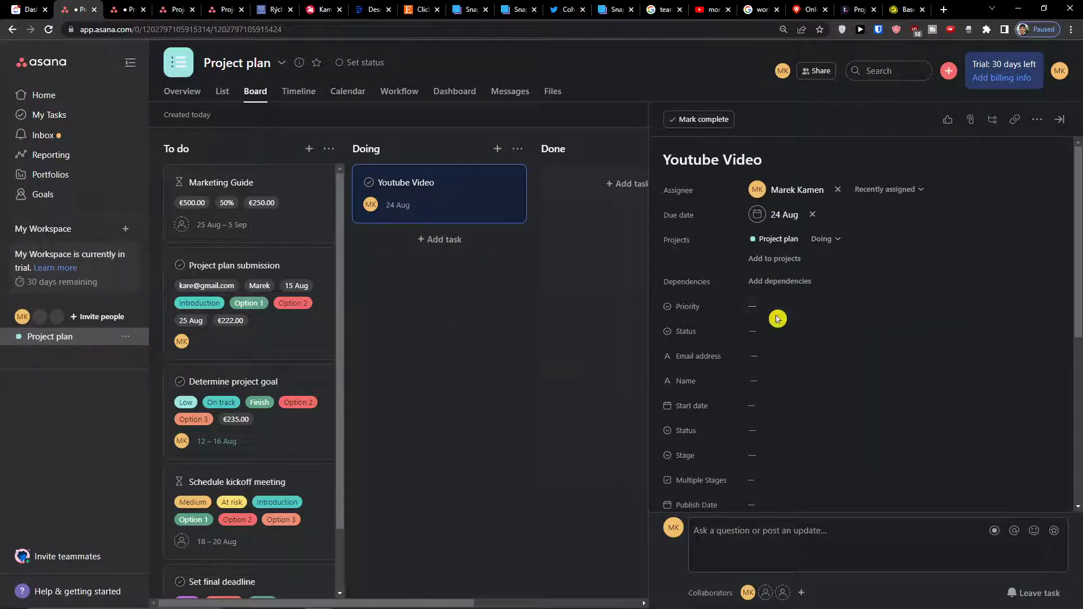
scroll(776, 319, down, 3)
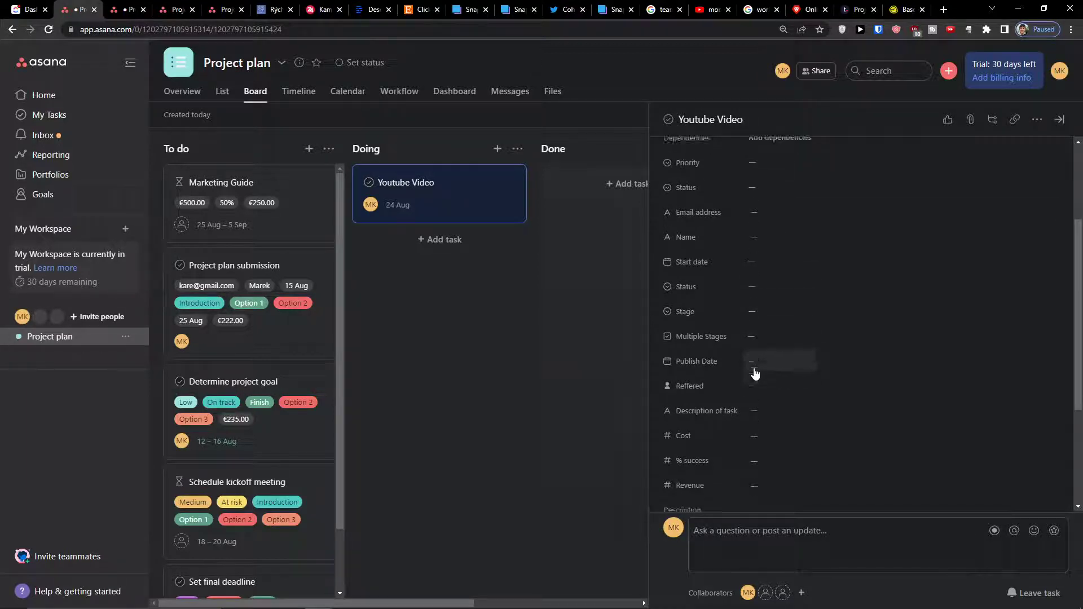
scroll(751, 345, down, 3)
scroll(751, 345, up, 3)
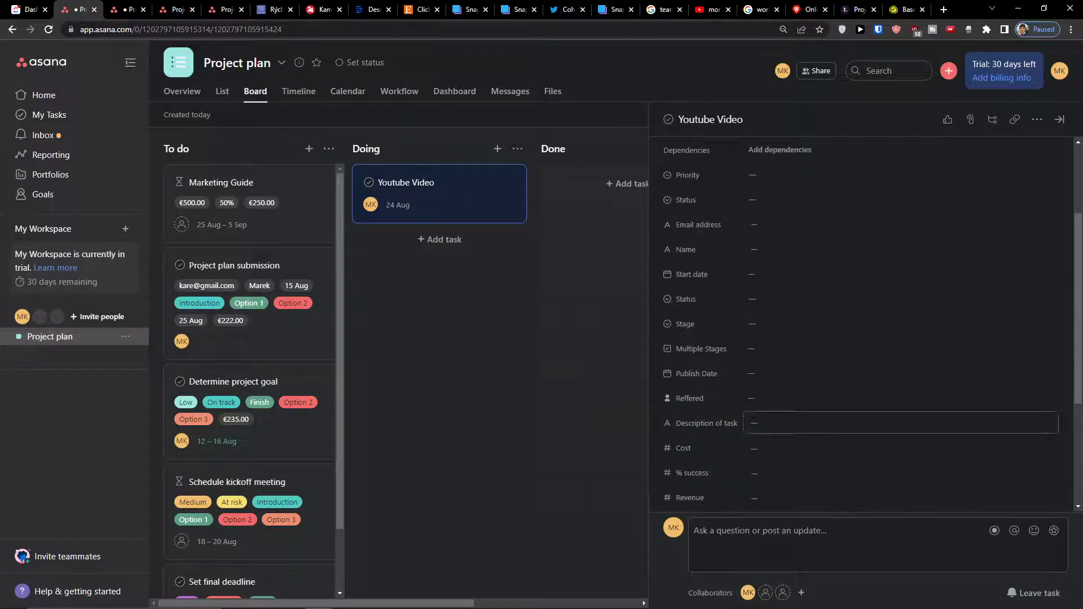
- Browse the task's custom fields (Reffered, Stage, Status, Revenue) without setting any
click(767, 398)
click(805, 349)
click(783, 324)
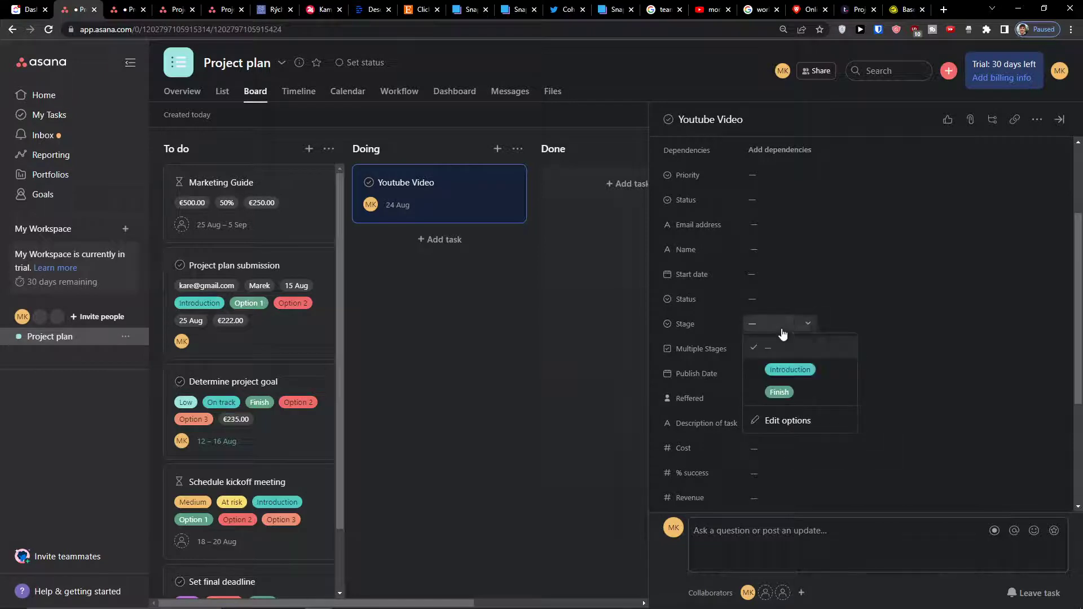
click(929, 298)
scroll(851, 300, up, 4)
click(777, 332)
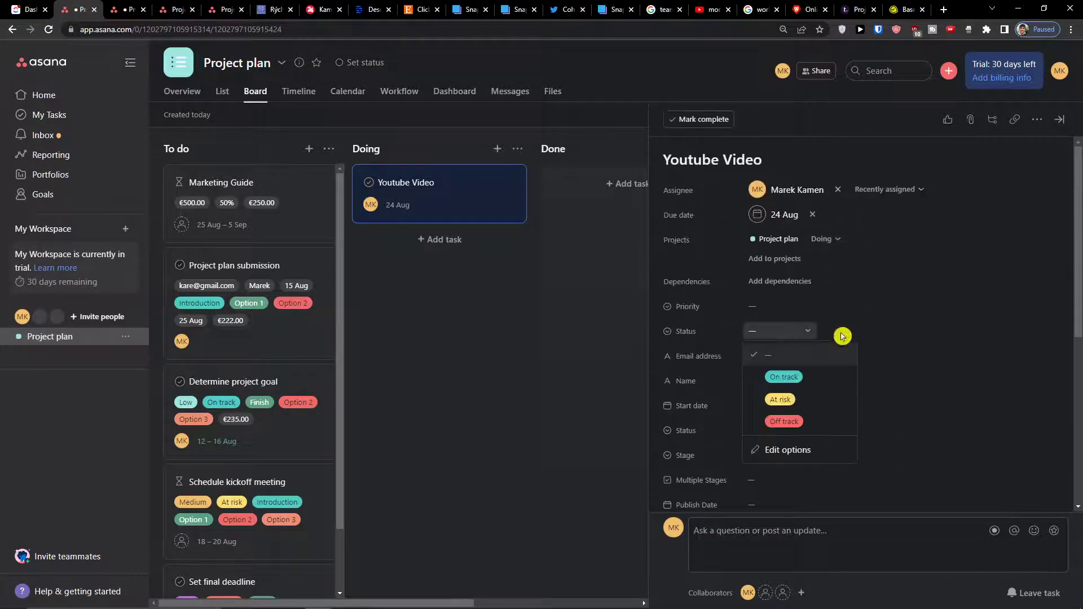
click(779, 355)
click(813, 405)
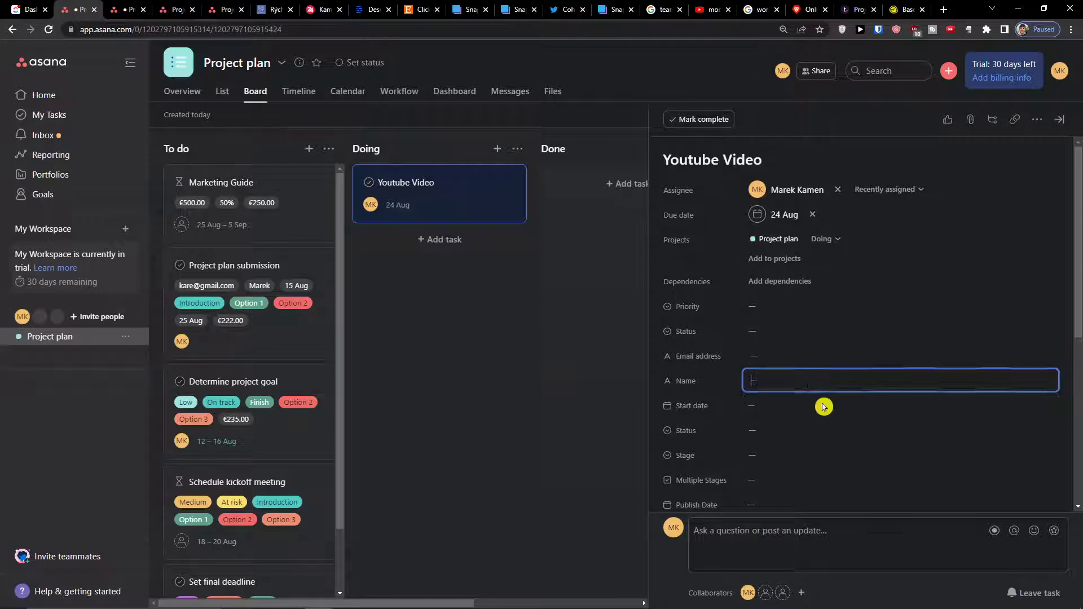
scroll(775, 338, down, 1)
scroll(774, 339, down, 3)
scroll(775, 372, down, 3)
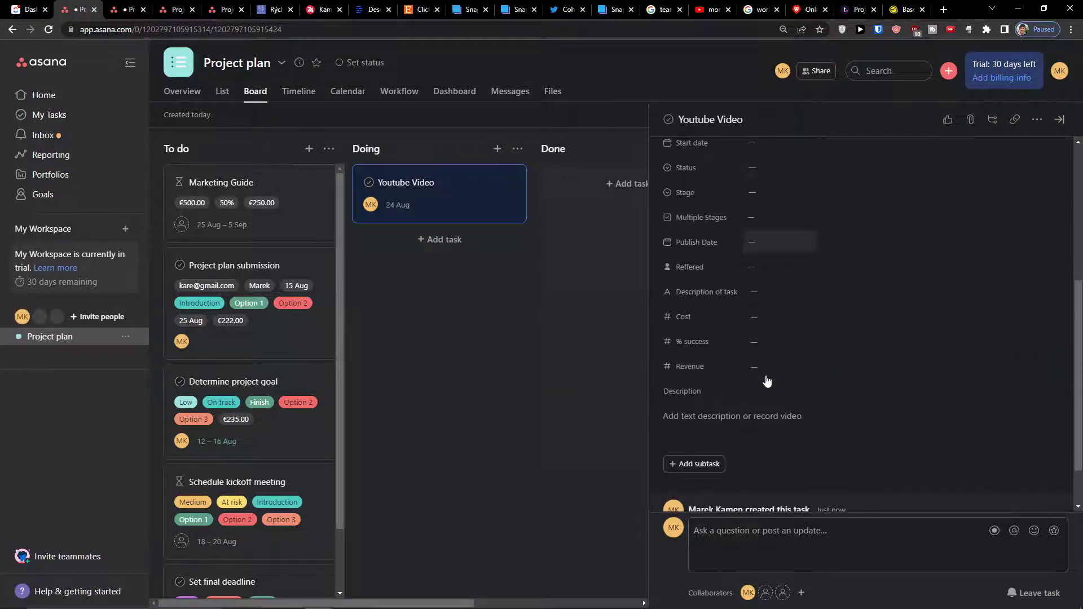
click(813, 366)
scroll(771, 360, up, 6)
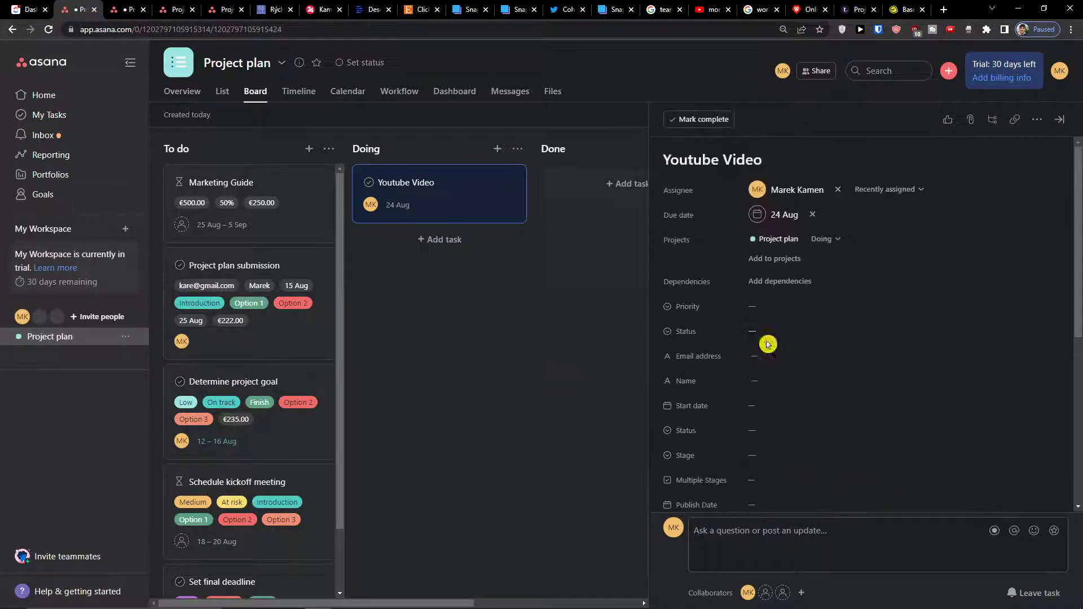
- Set the task's Status to On track and its start date to 30 Aug
click(779, 331)
click(783, 376)
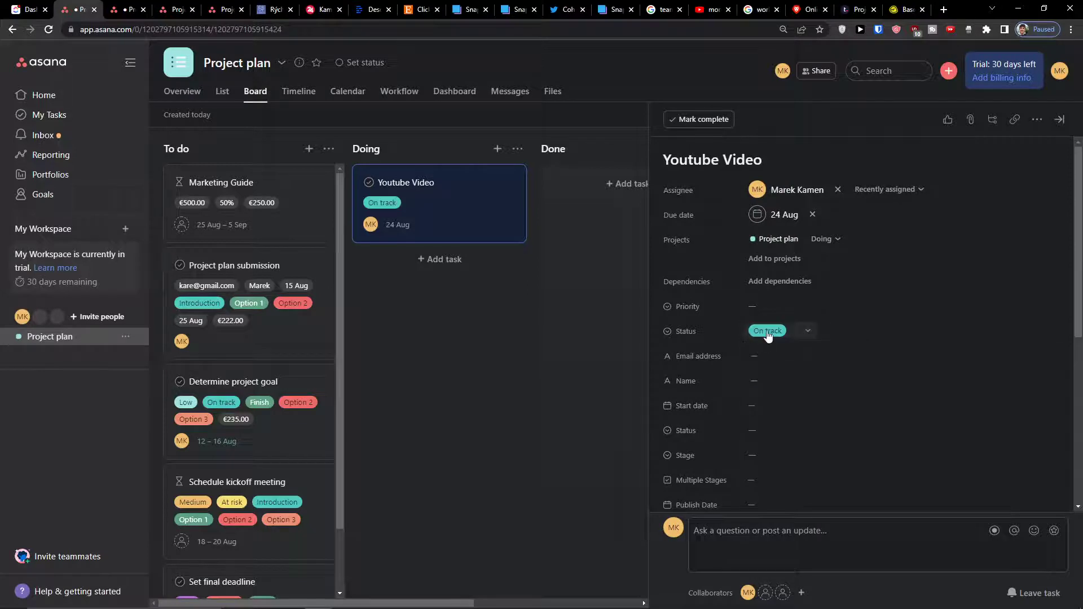
click(814, 355)
click(786, 379)
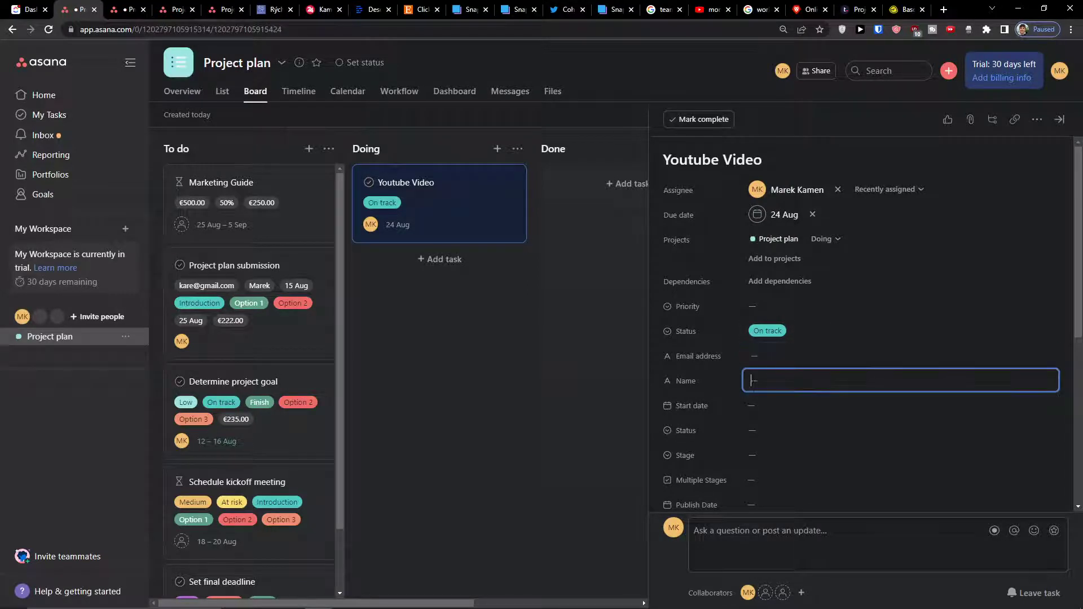
click(771, 421)
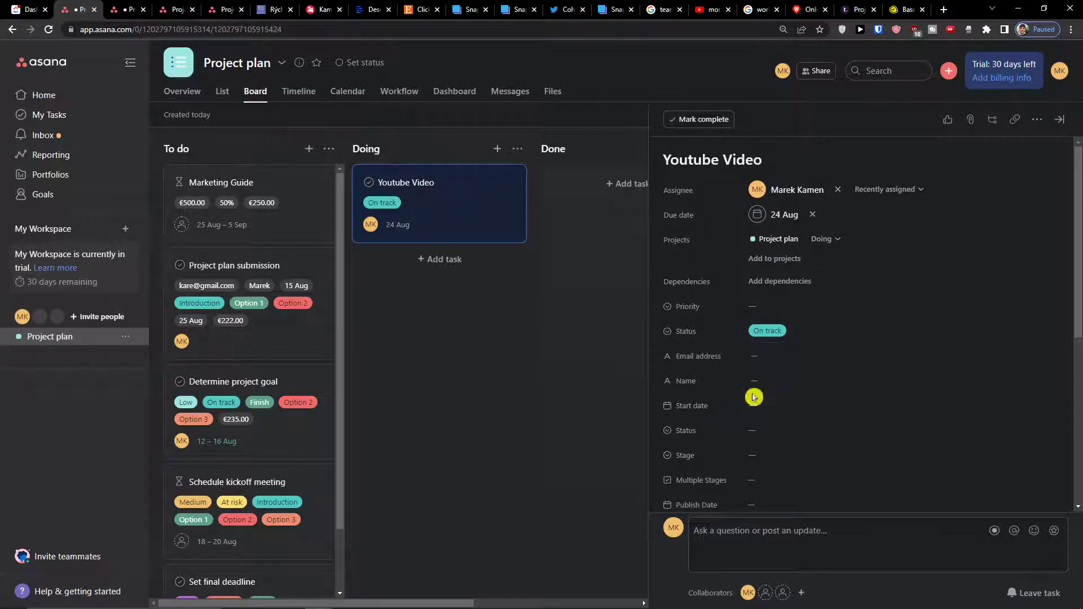
click(770, 406)
click(805, 315)
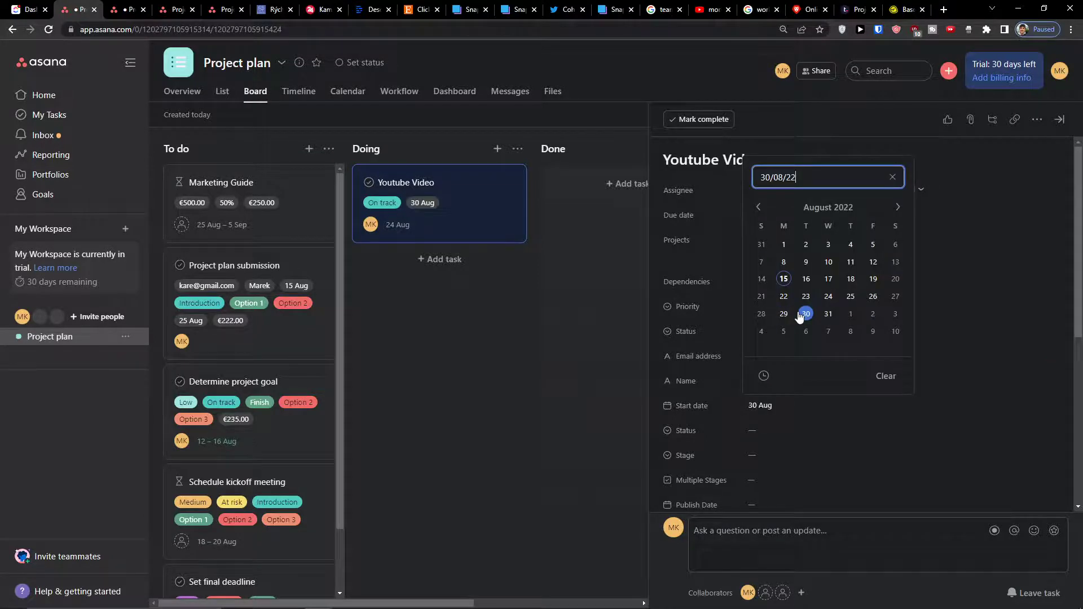
click(707, 383)
scroll(728, 386, down, 4)
scroll(745, 393, down, 2)
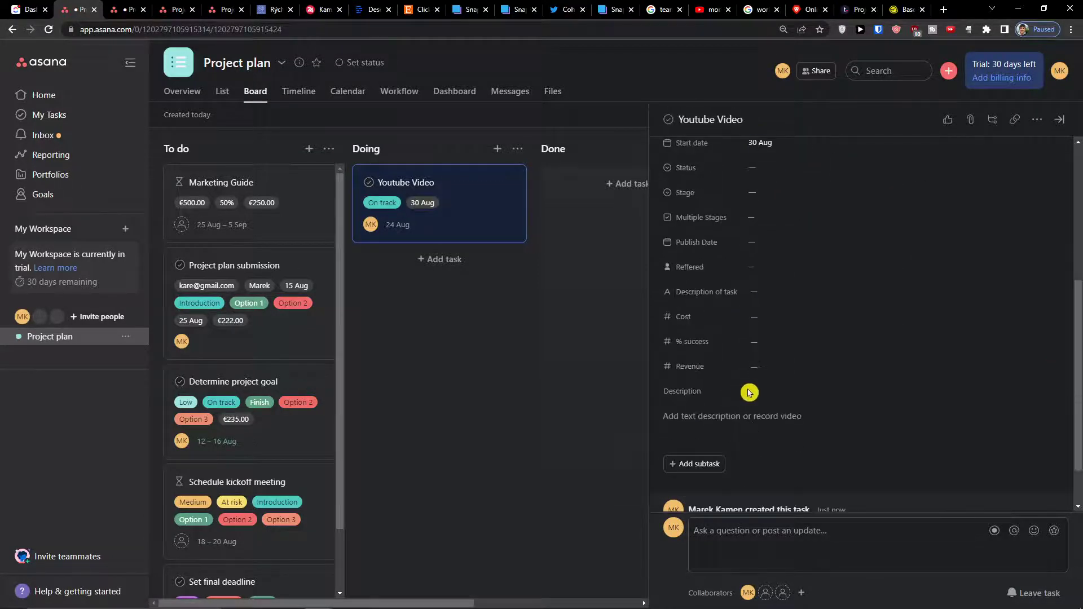
click(753, 367)
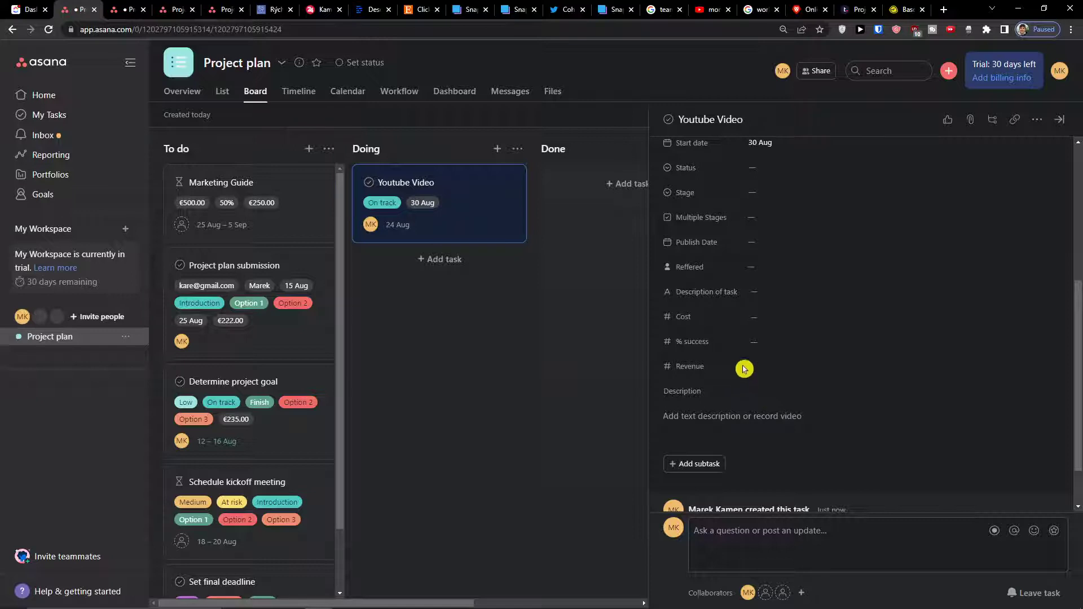
mouse_move(478, 225)
text(500)
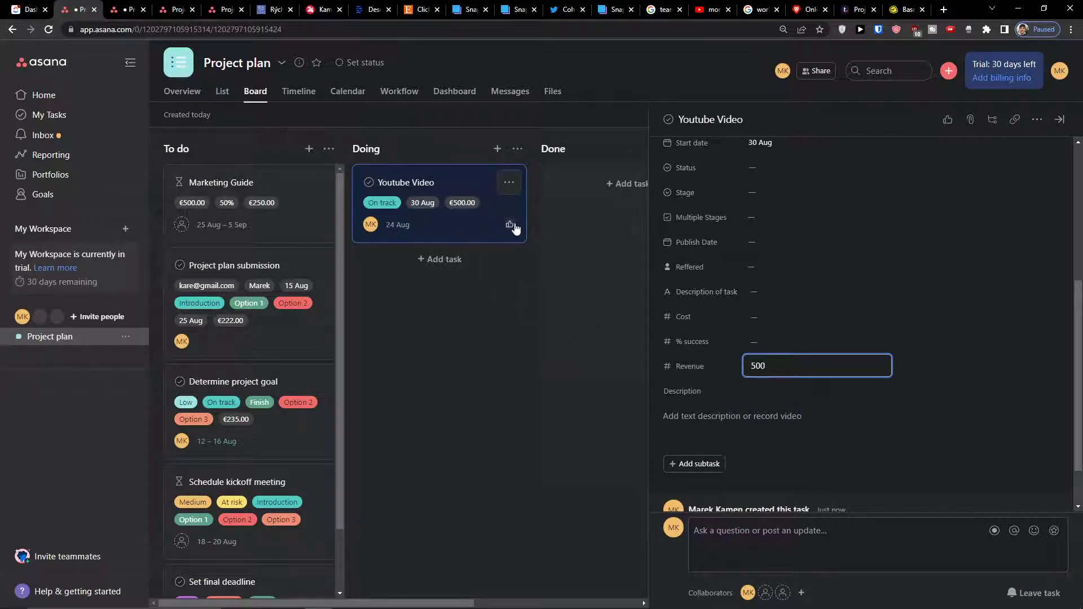
- Confirm the Youtube Video task's Revenue as €500.00
click(513, 225)
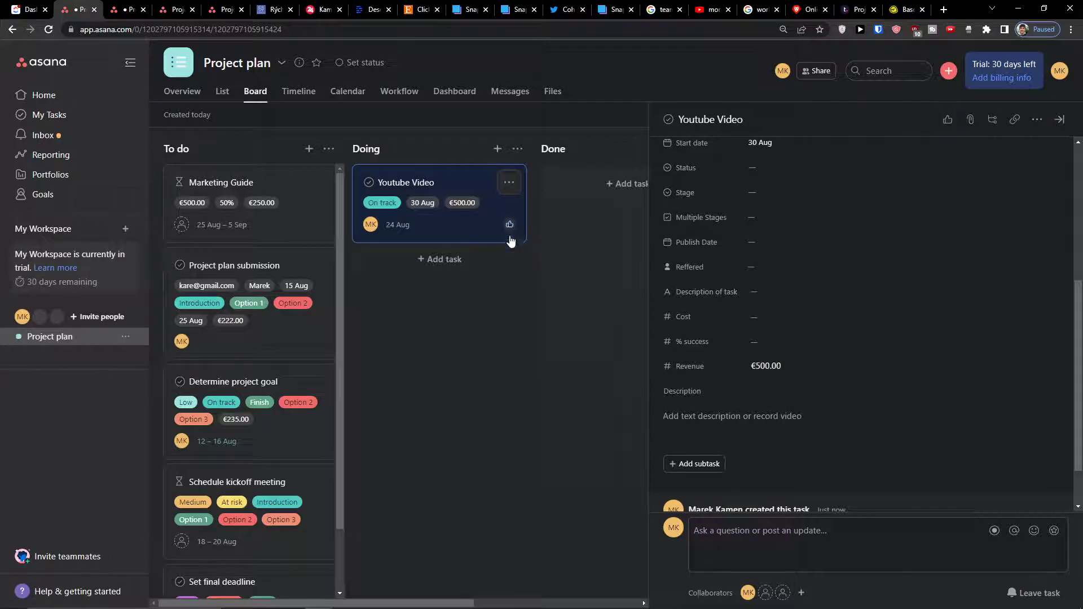
- Add a subtask 'Youtube description', close the details and peek at the card's subtask toggle
click(993, 118)
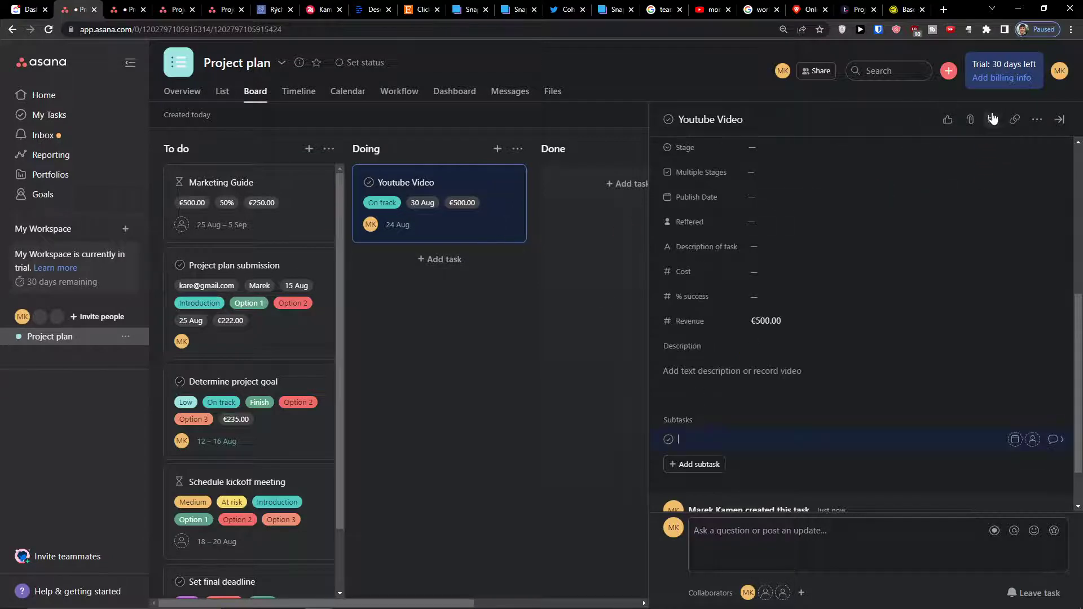
click(808, 296)
text(Youtube description)
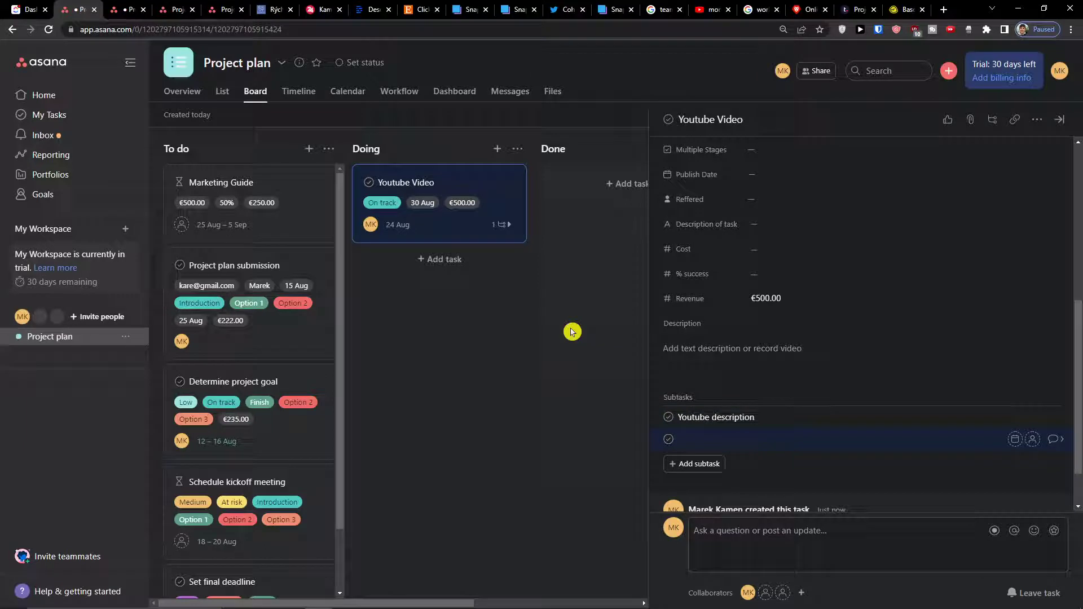
click(571, 330)
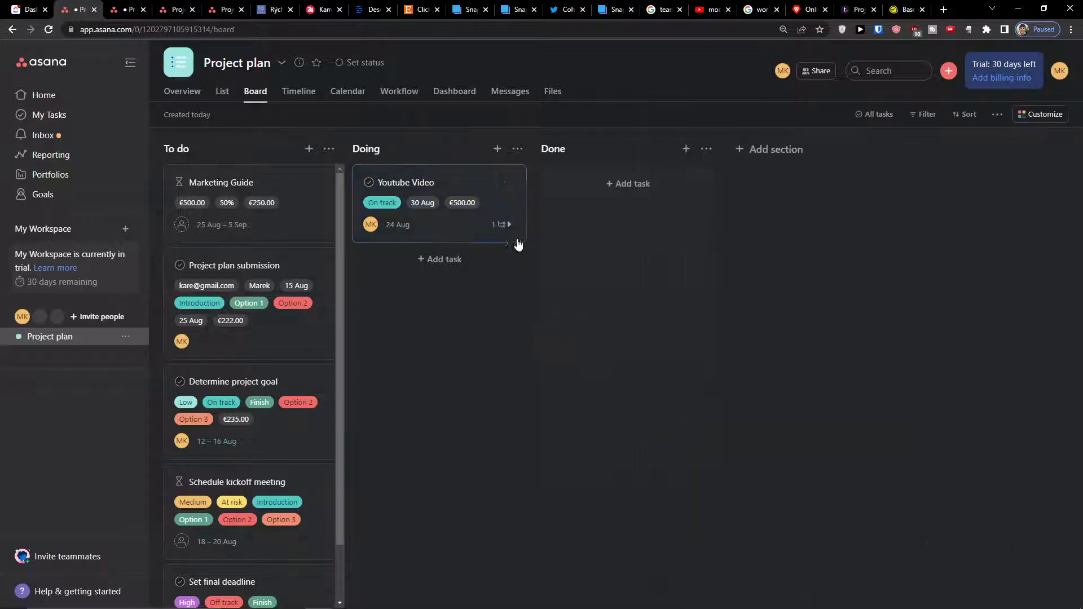
click(501, 225)
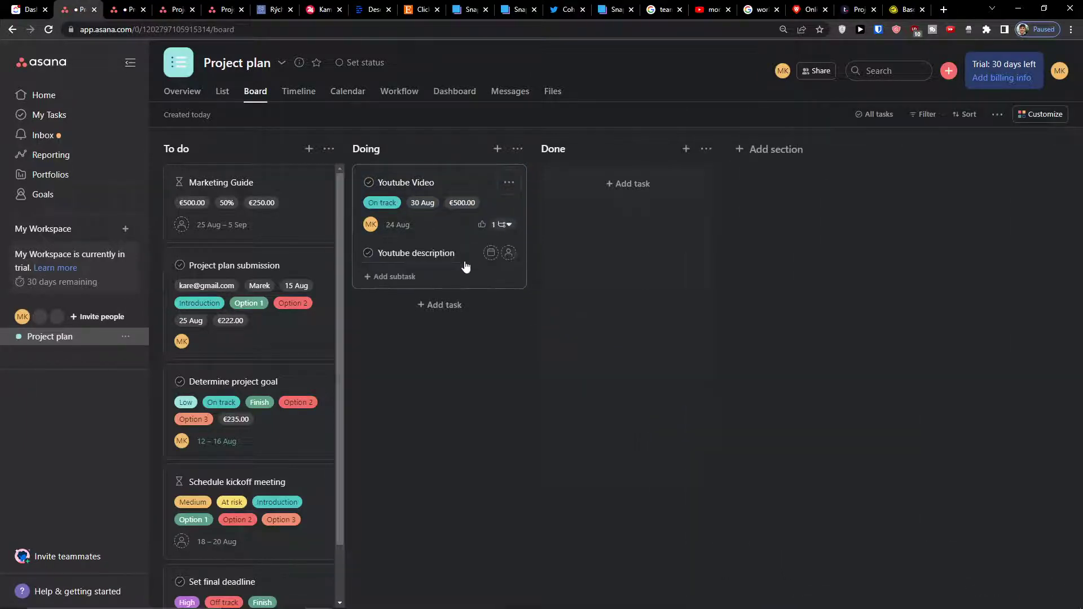
click(502, 225)
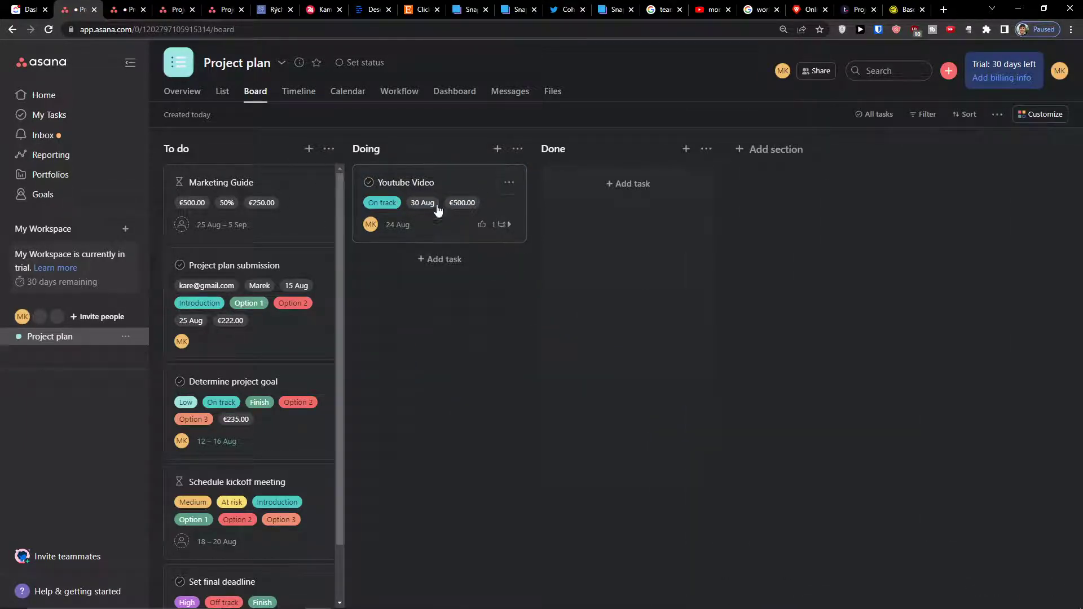
click(891, 118)
- Try the Incomplete, Completed and All tasks views, then a due-this-week quick filter
click(904, 138)
click(864, 114)
click(890, 162)
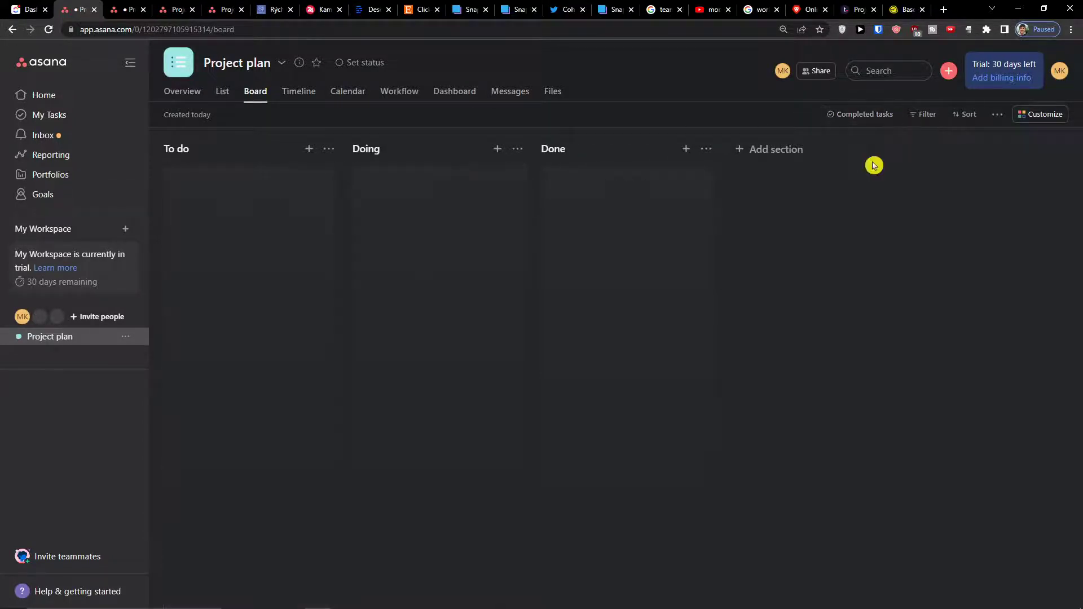
click(866, 114)
click(860, 182)
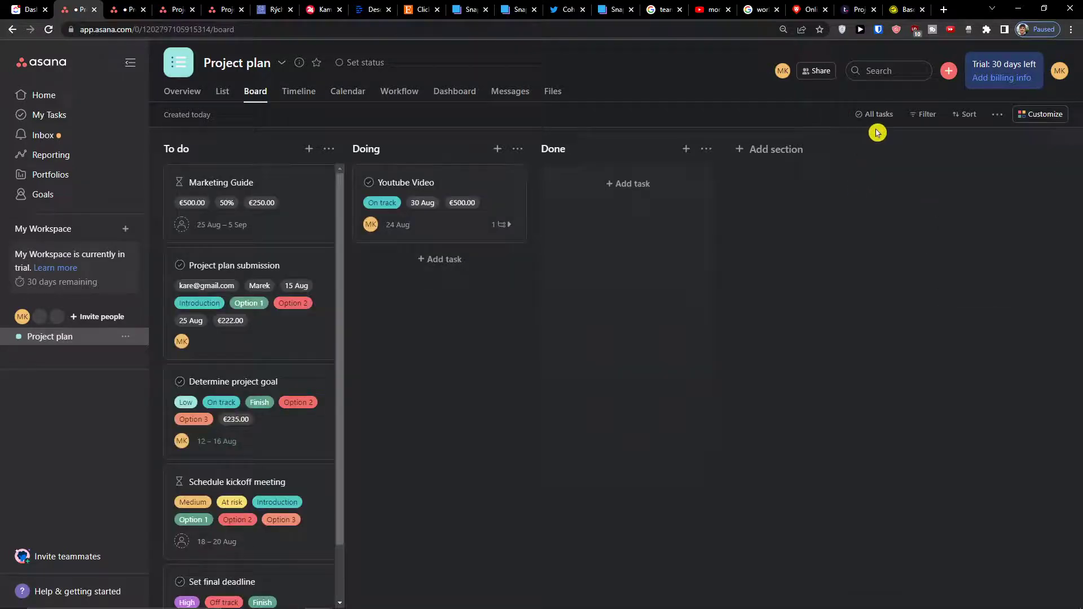
click(925, 114)
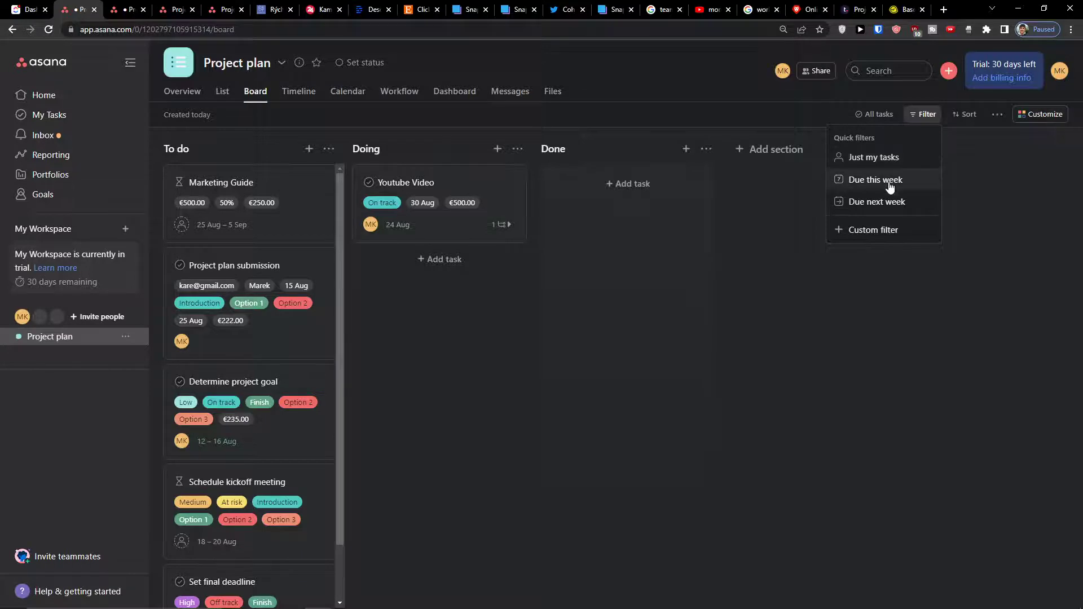
click(877, 179)
- Change the filter to assignee, then remove it so all tasks show again
click(901, 115)
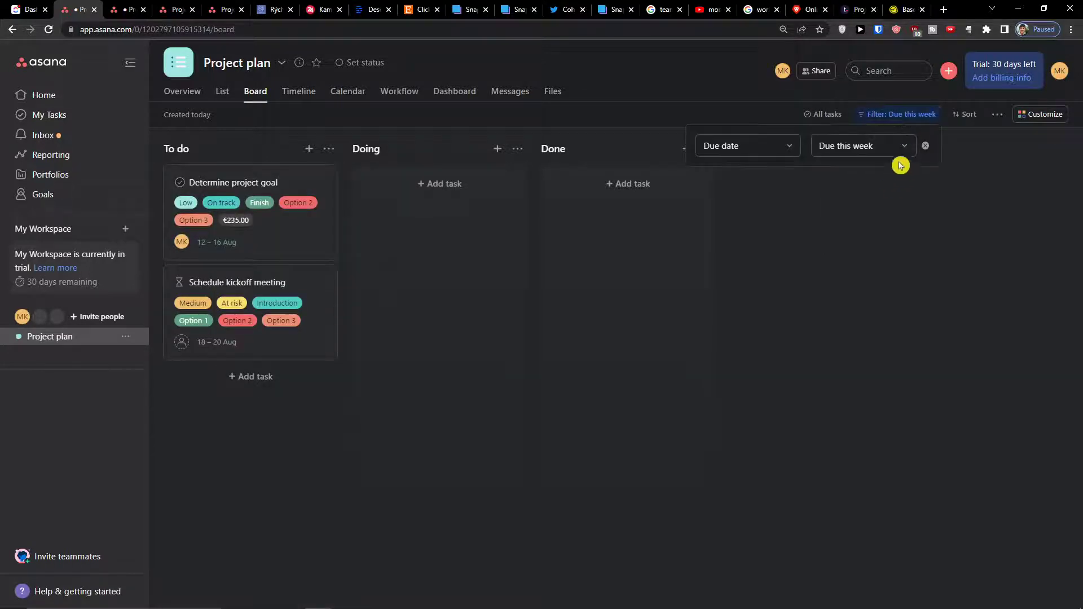
click(744, 145)
click(735, 165)
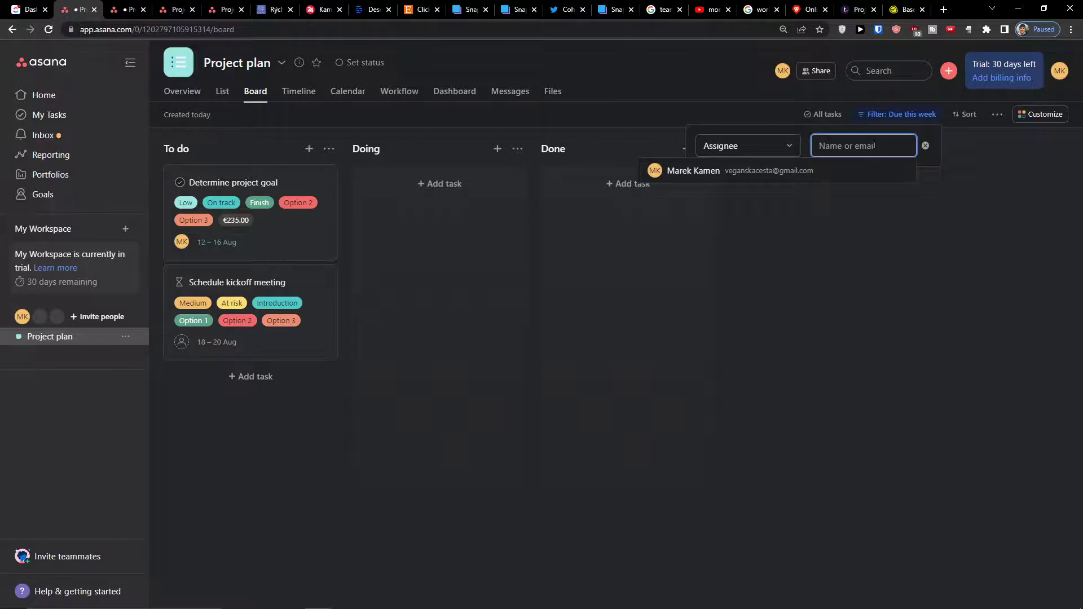
click(745, 170)
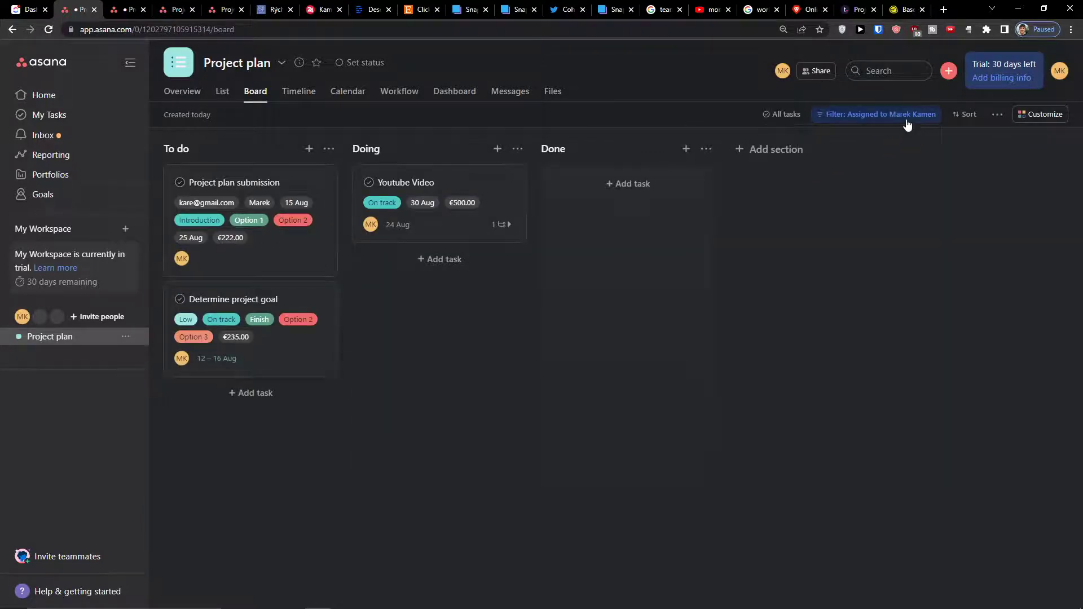
click(880, 114)
click(925, 150)
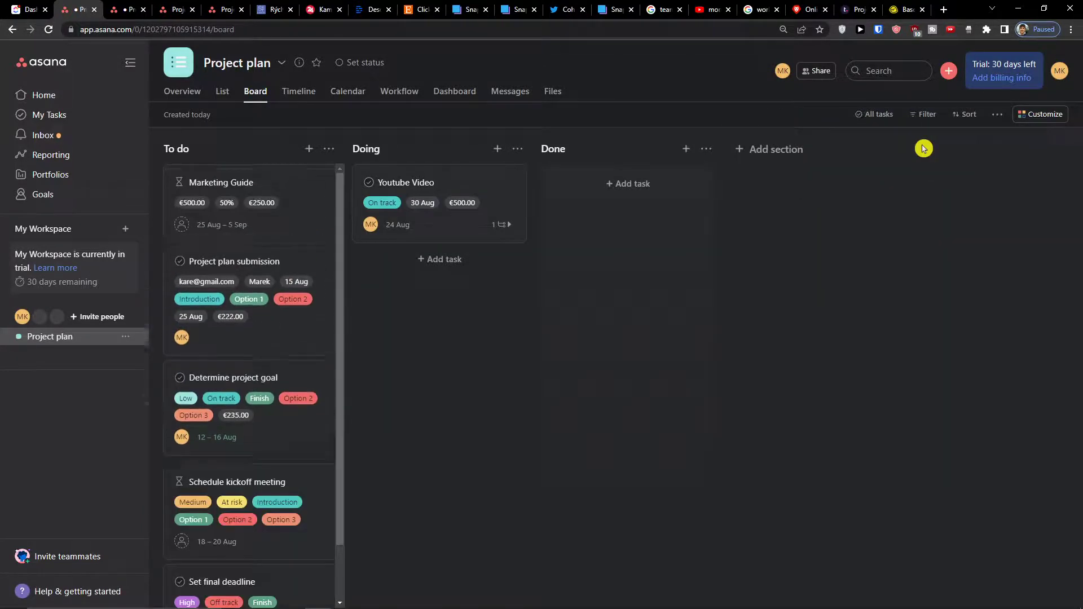
- Sort the board's tasks by Status, then by Stage
click(976, 118)
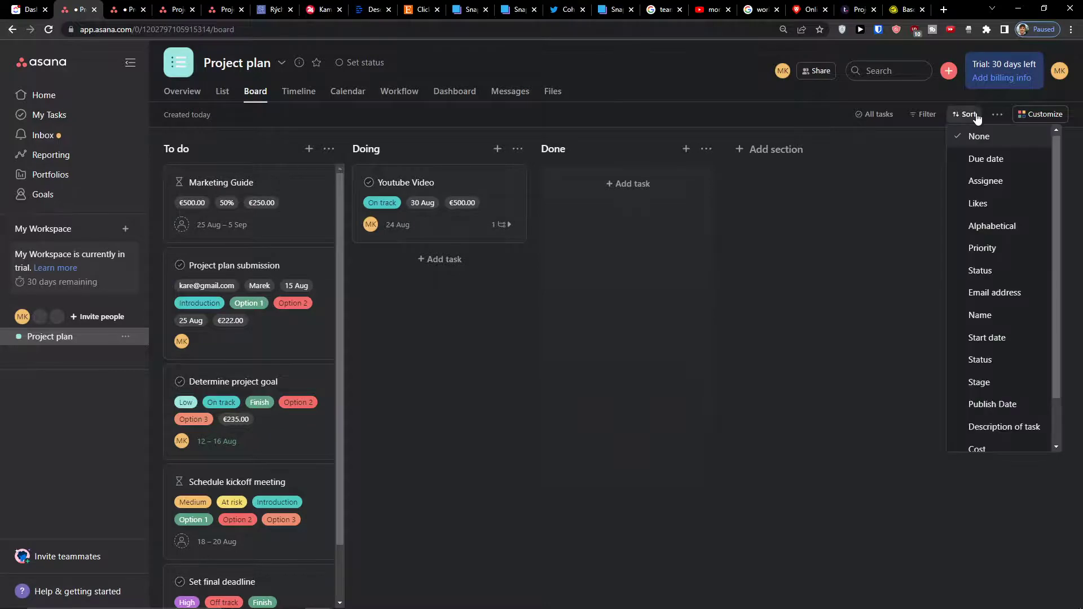
scroll(990, 220, down, 1)
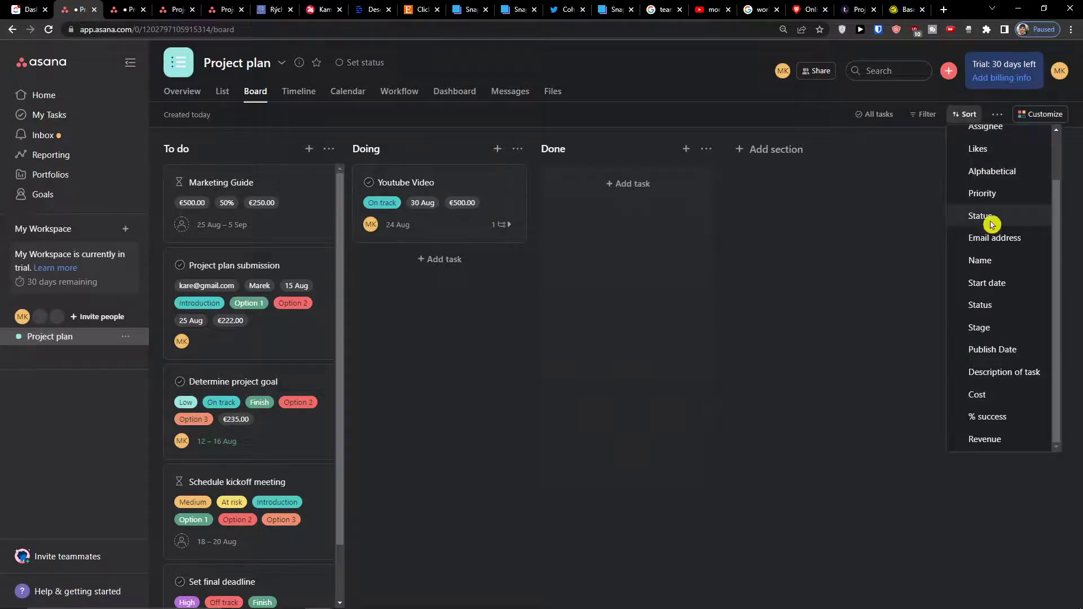
click(992, 220)
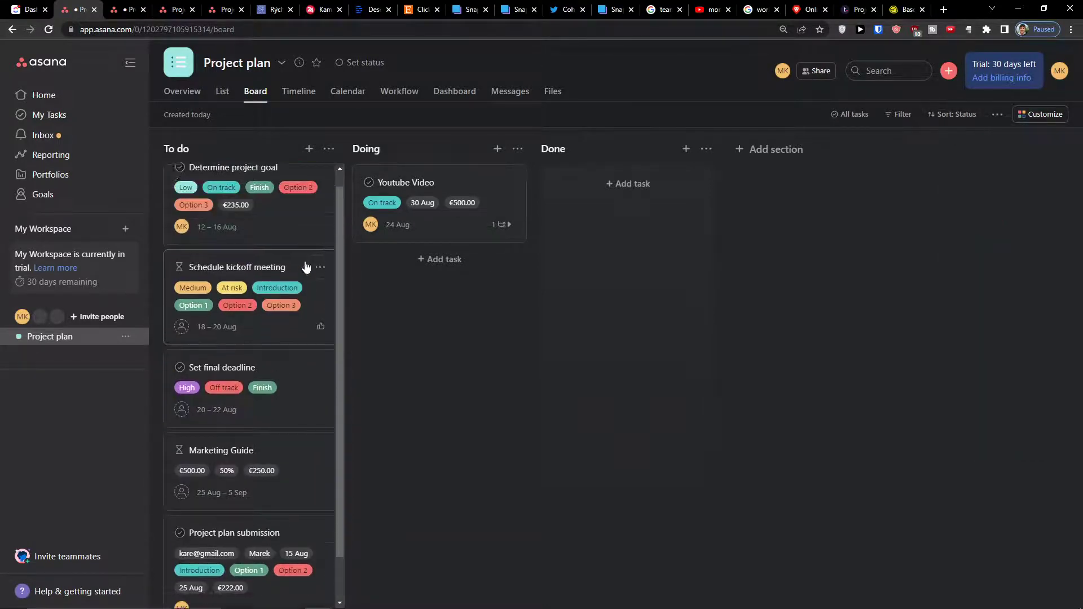
click(952, 114)
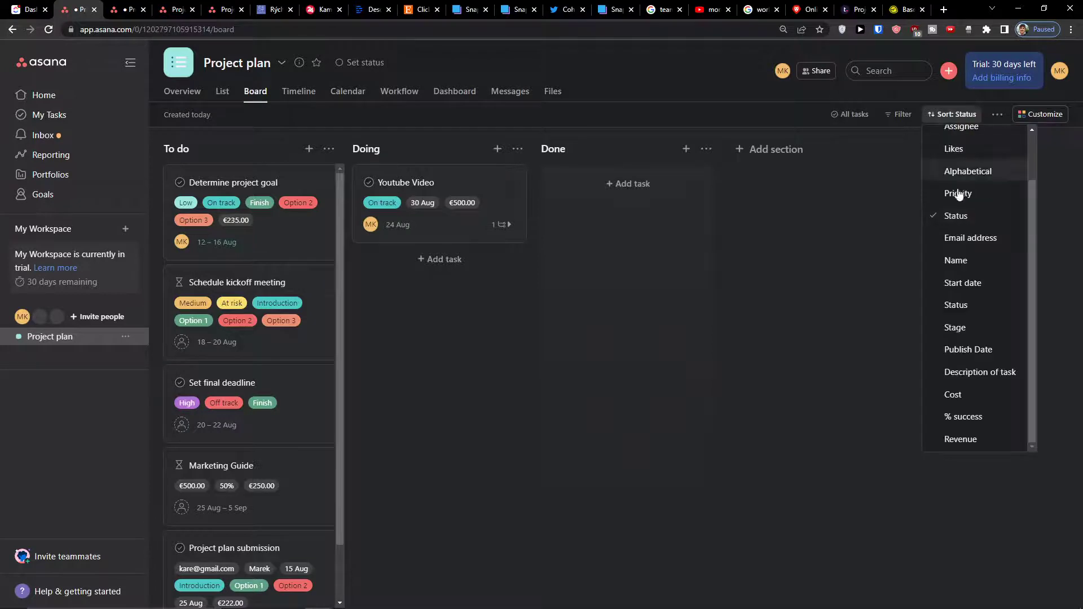
click(958, 328)
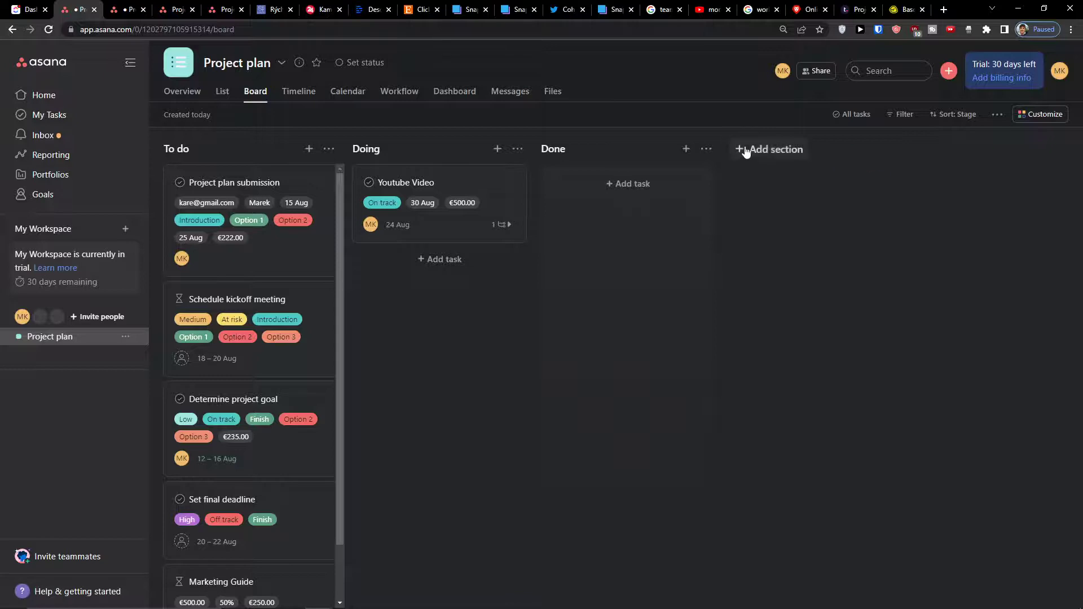
- Add a new board section named 'Stuck' after Done and bring up the board's extra options
click(767, 151)
click(996, 183)
click(779, 149)
text(Stu)
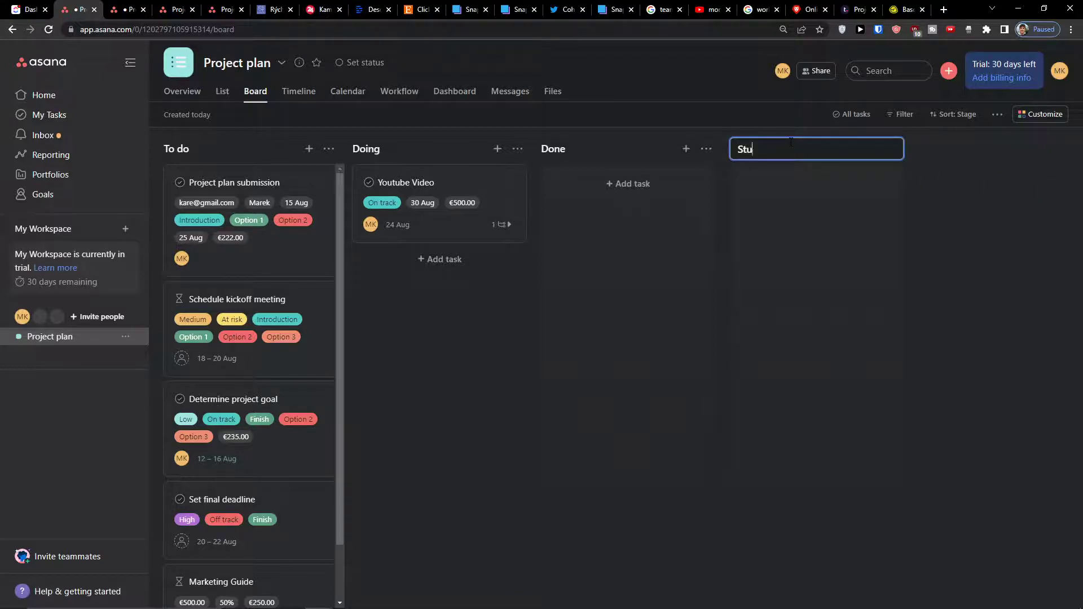
text(ck)
key(Return)
click(605, 131)
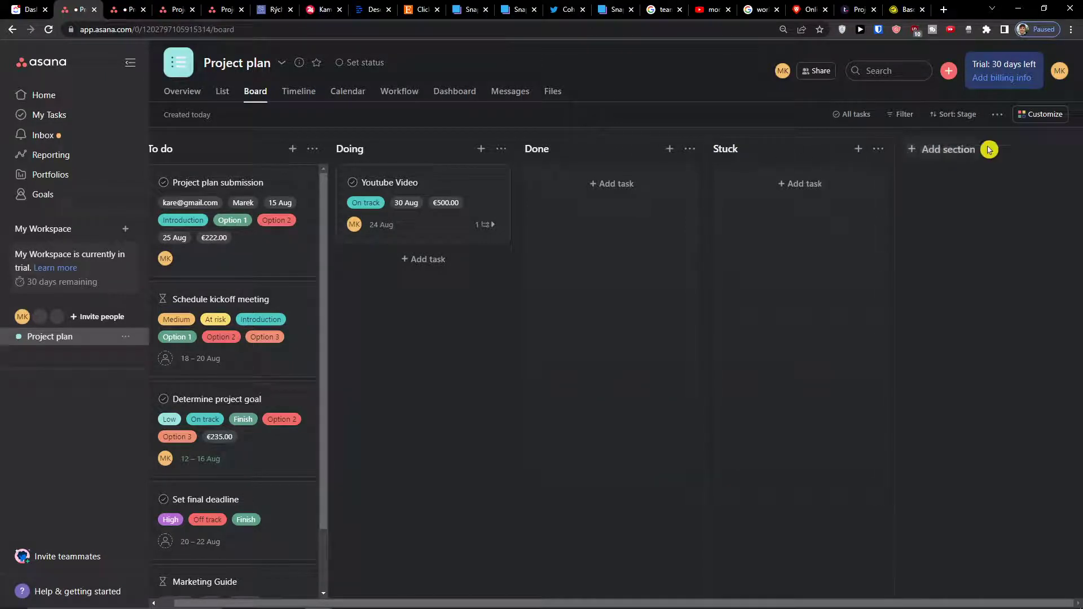
click(998, 113)
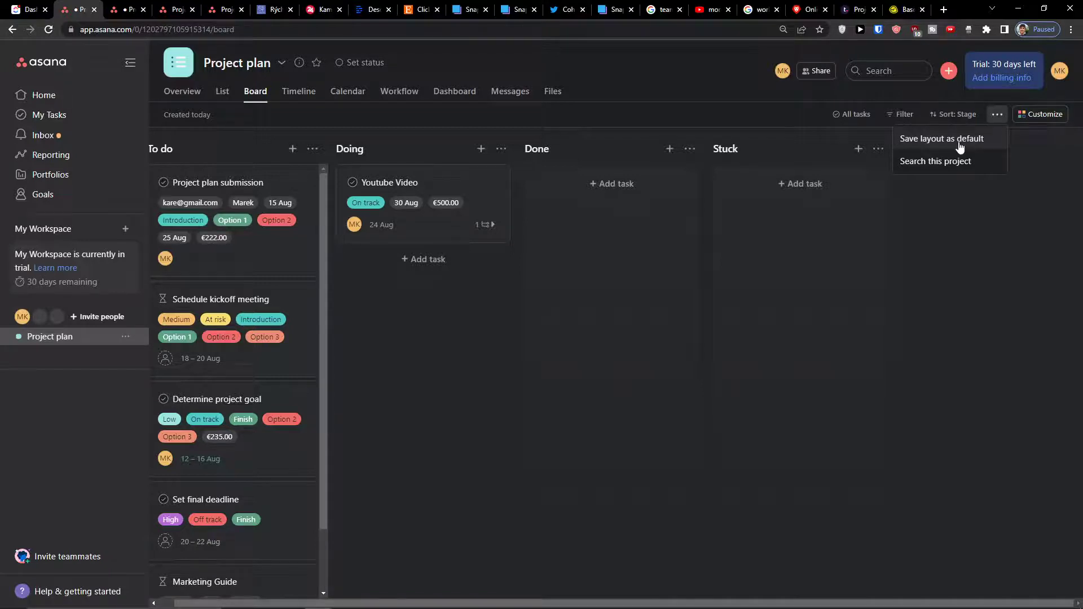
- Dismiss the menu, cancel a project search, and bring up the board's Customize panel
right_click(961, 207)
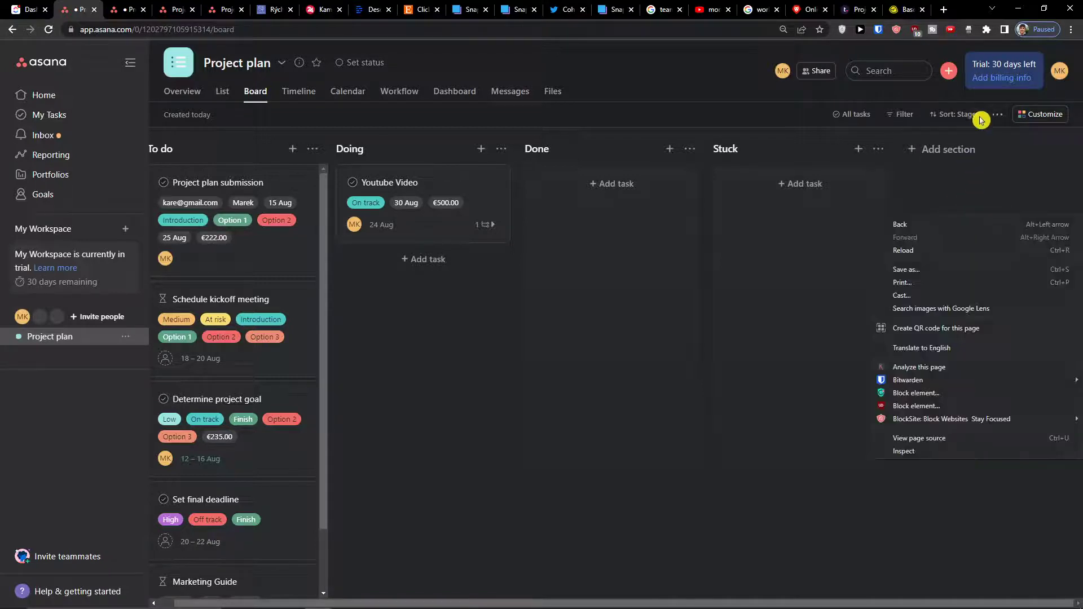
click(998, 115)
click(935, 160)
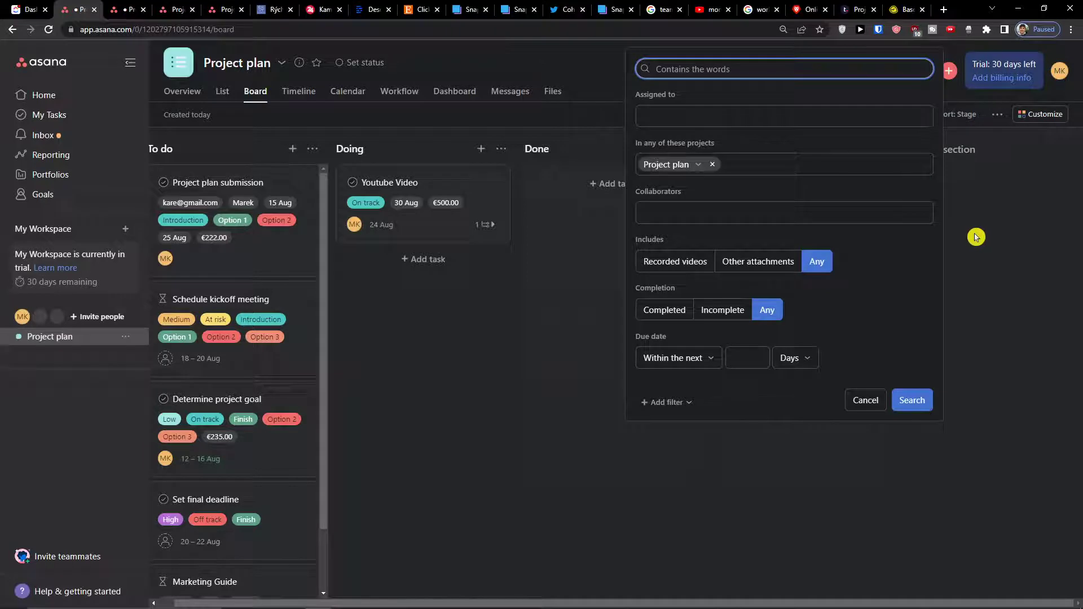
click(973, 237)
click(1042, 115)
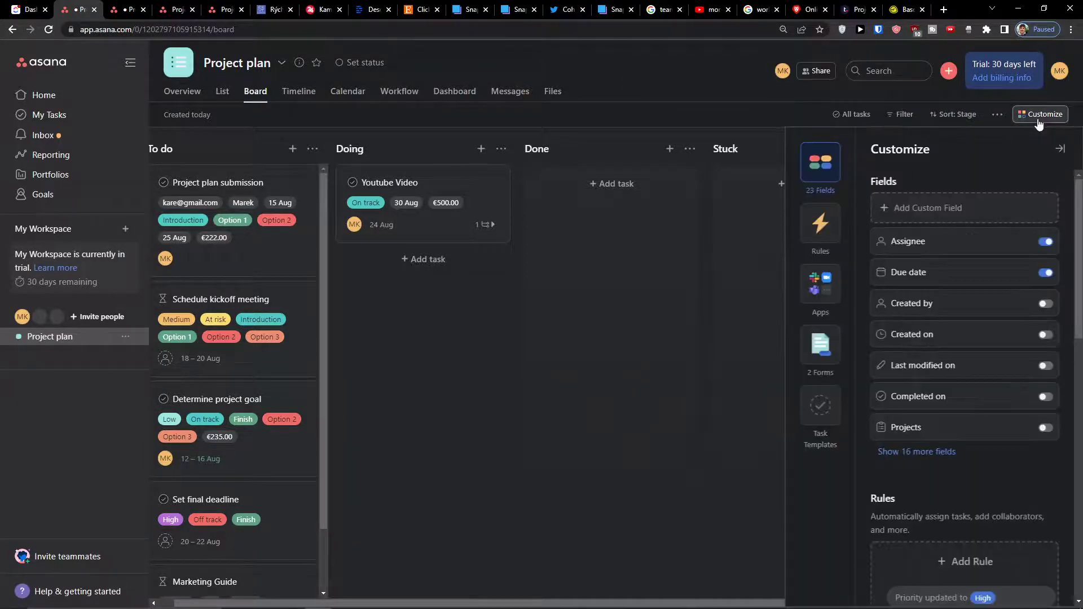
- Browse Rules, Apps, Forms and Task Templates in the Customize panel, then close it
click(817, 231)
click(820, 286)
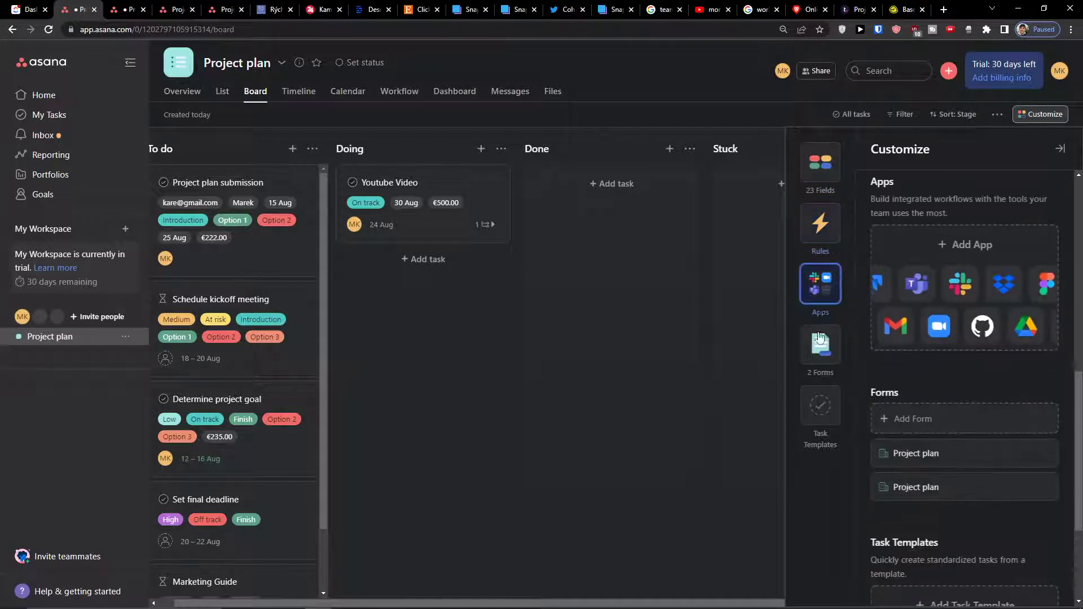
click(821, 347)
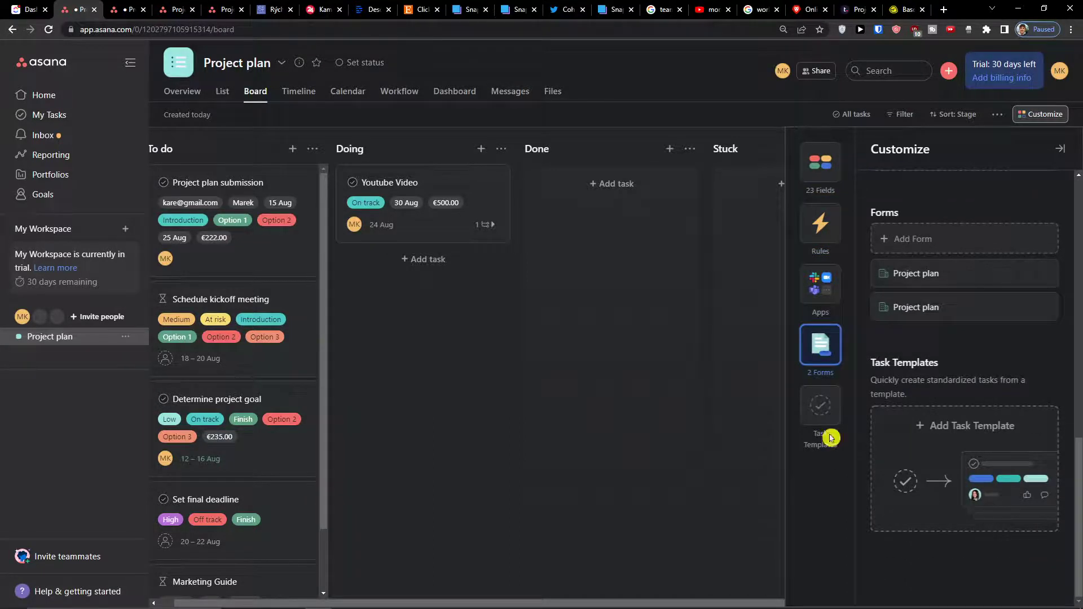
click(821, 412)
click(669, 405)
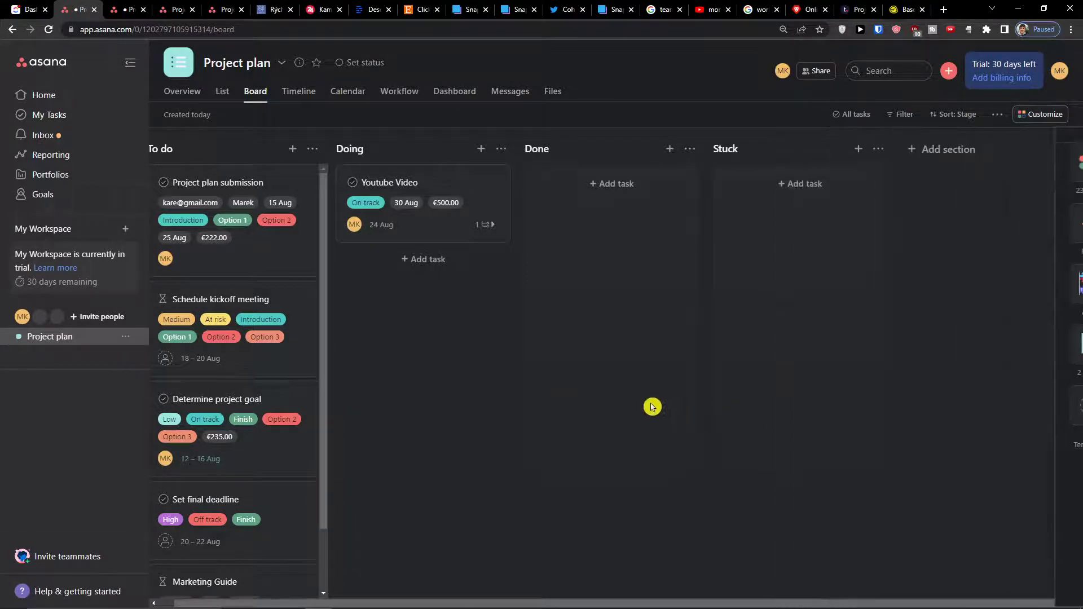
drag(449, 602, 379, 604)
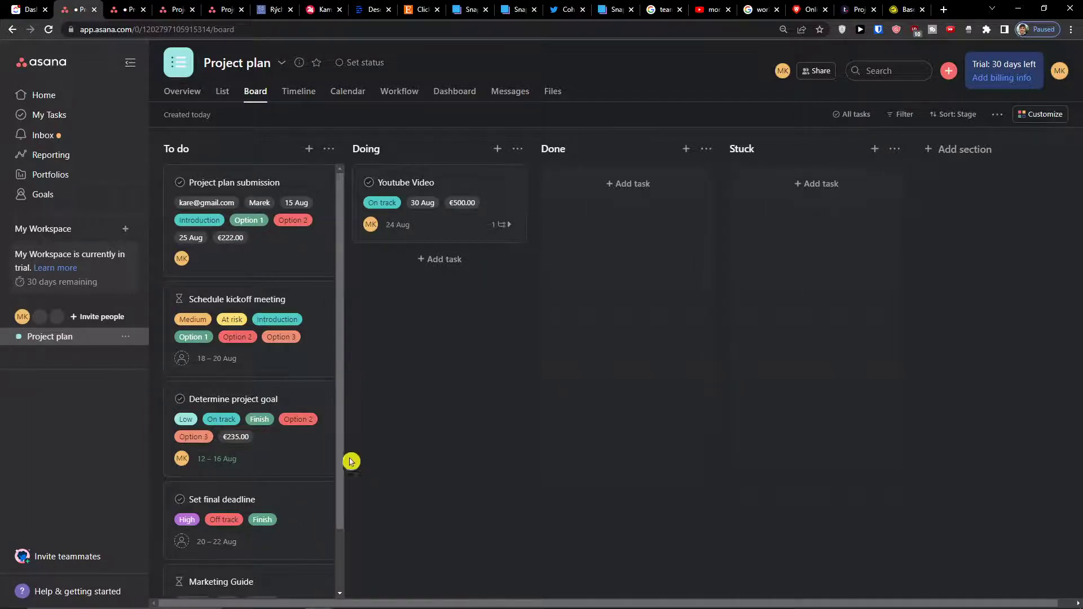
scroll(351, 461, down, 3)
scroll(233, 444, up, 3)
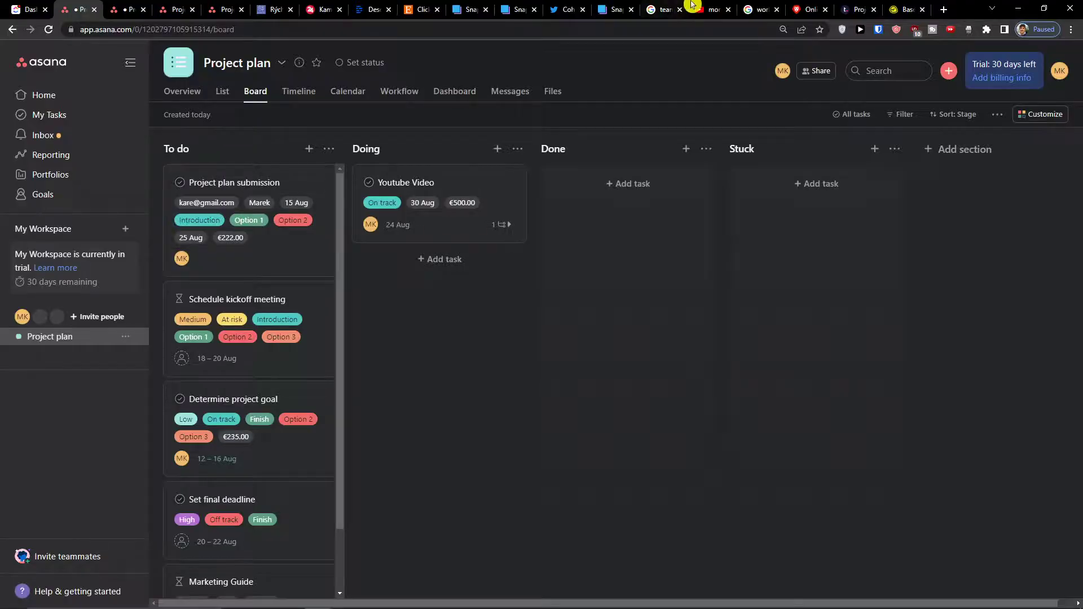
- View the Project plan as a list, then head toward its Overview
click(711, 9)
click(83, 9)
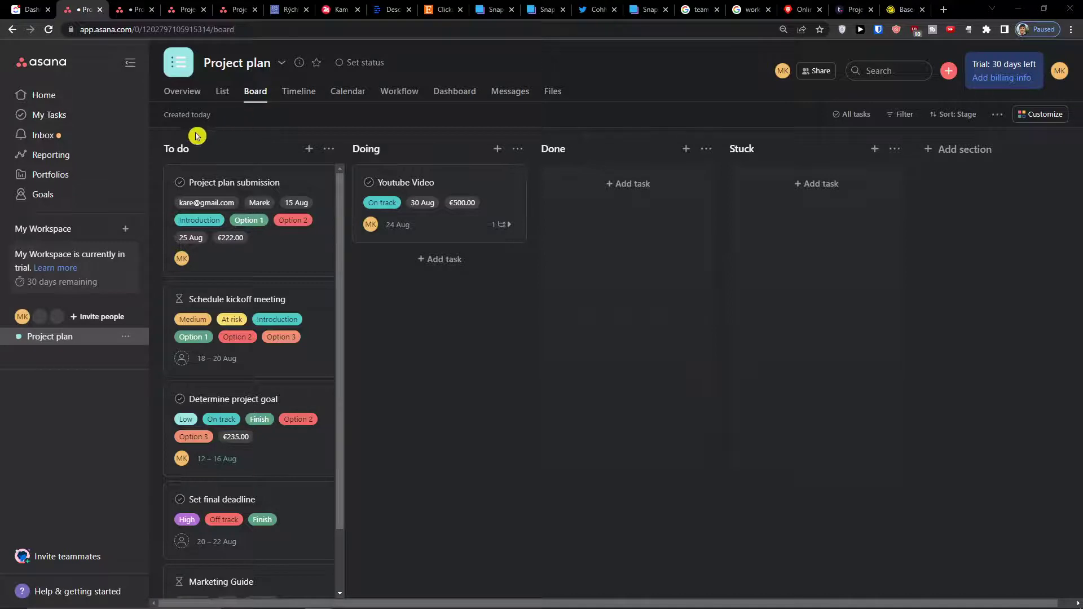
click(222, 90)
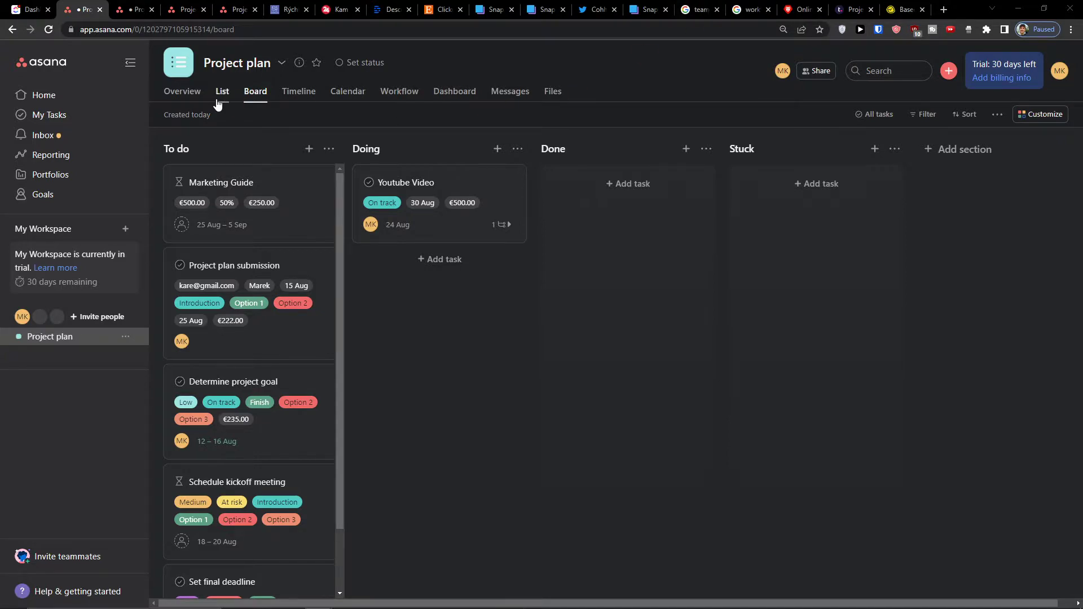
click(182, 91)
- Check the Youtube Video task on the board, close it, and show the Project plan Overview page
click(255, 91)
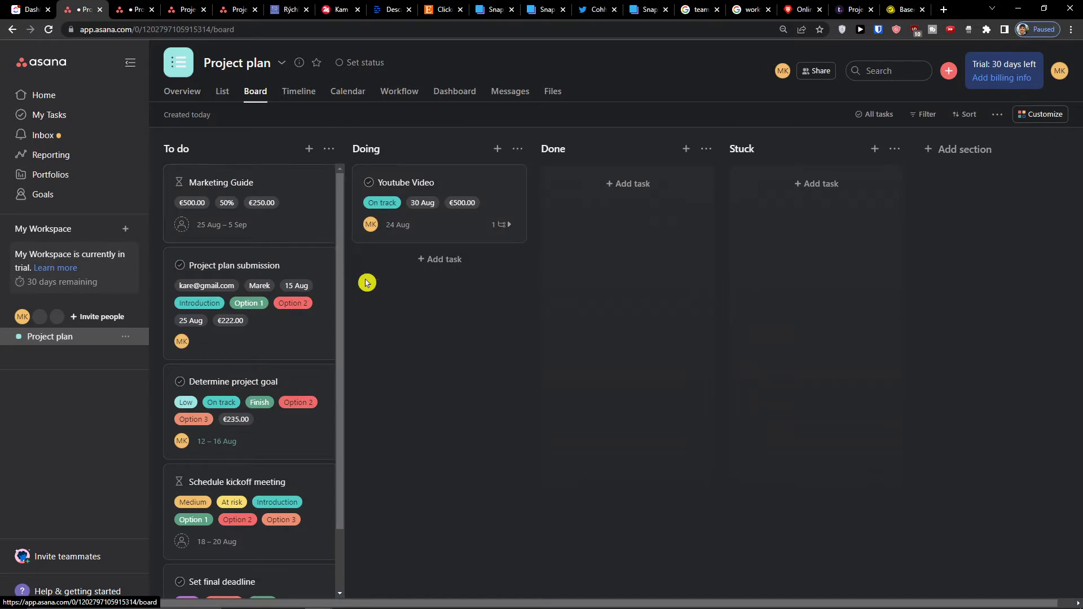
click(457, 203)
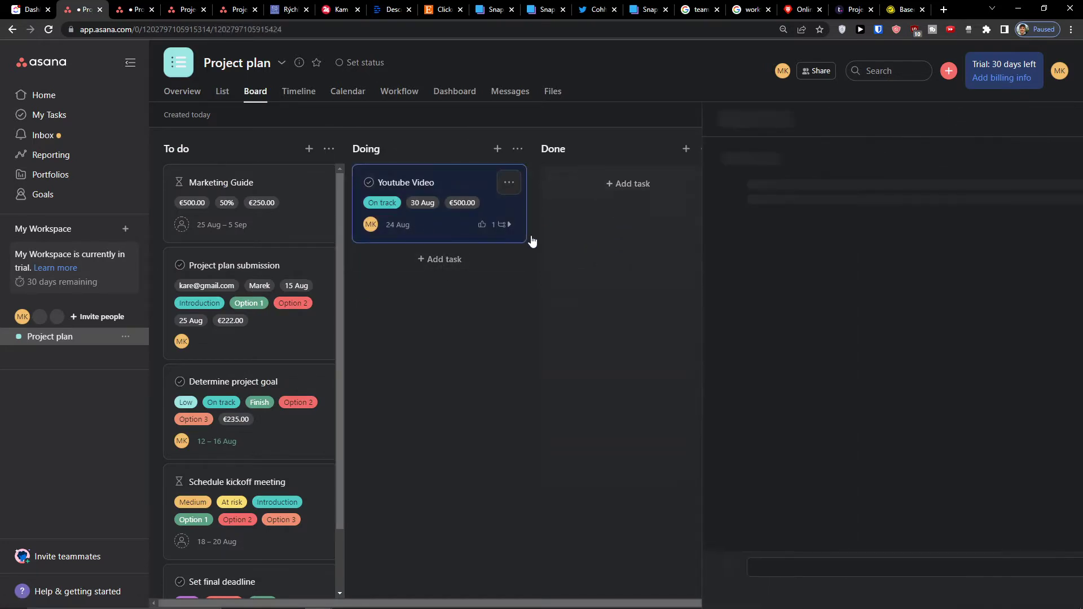
scroll(828, 417, down, 3)
click(438, 381)
click(181, 91)
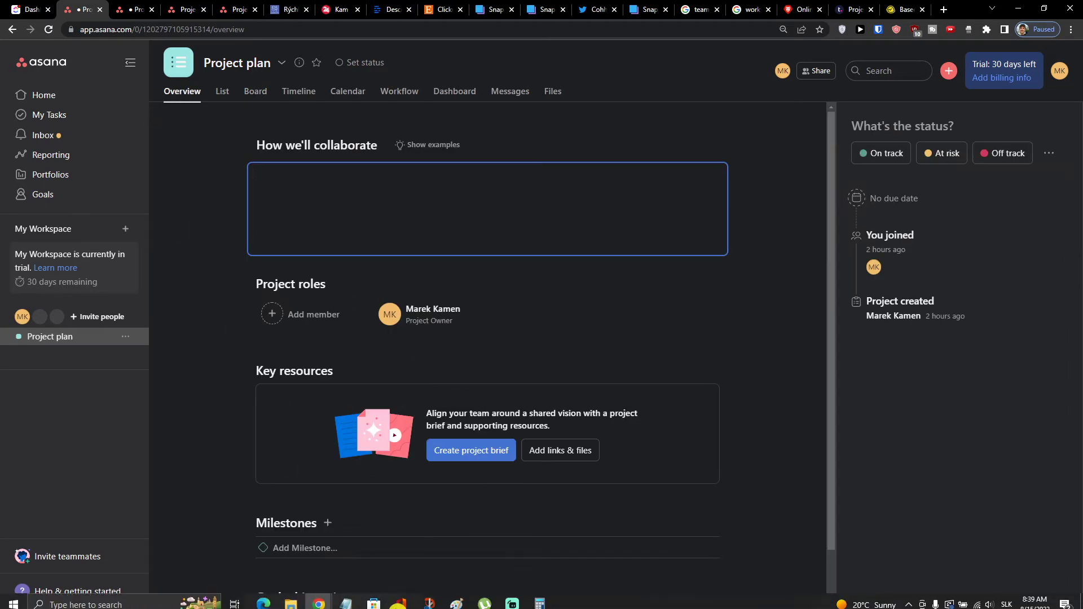